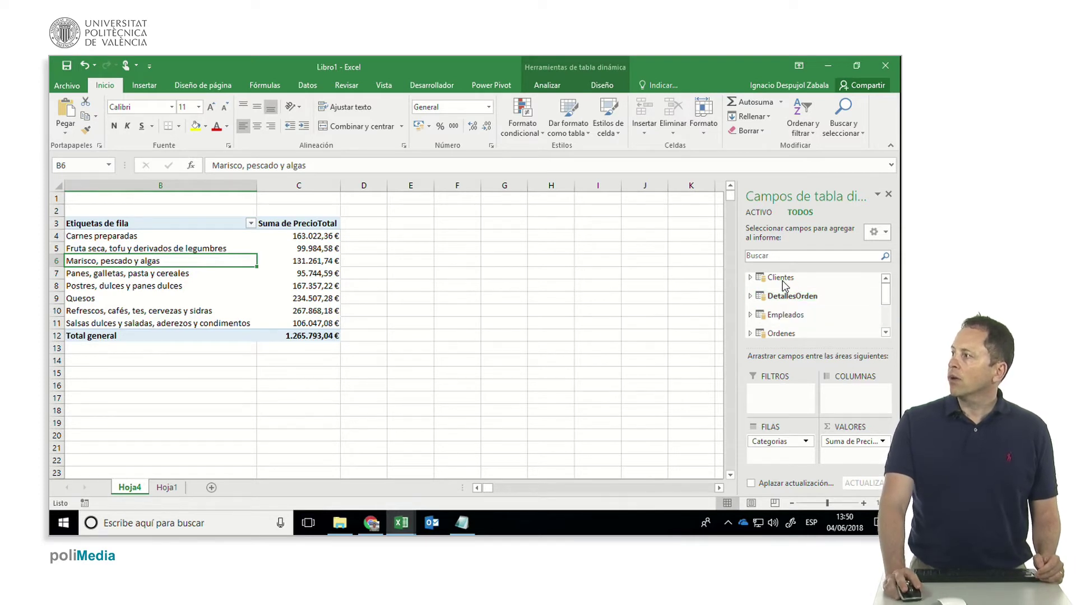
Try company names from Clientes as pivot columns, then remove them again.
click(751, 278)
scroll(812, 314, down, 1)
scroll(812, 314, down, 2)
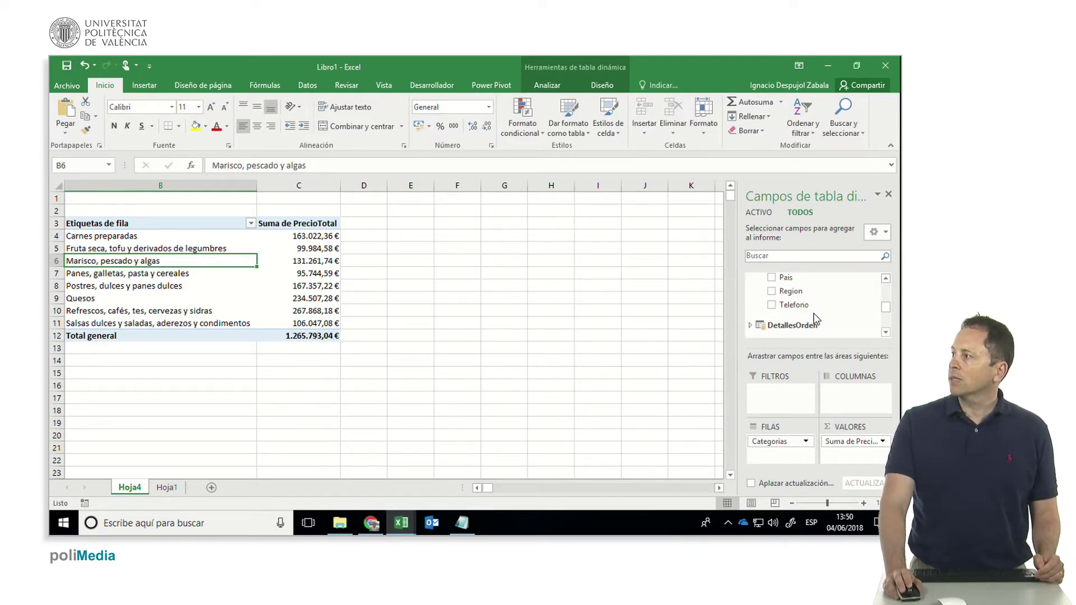
scroll(814, 322, up, 1)
drag(814, 330, 852, 393)
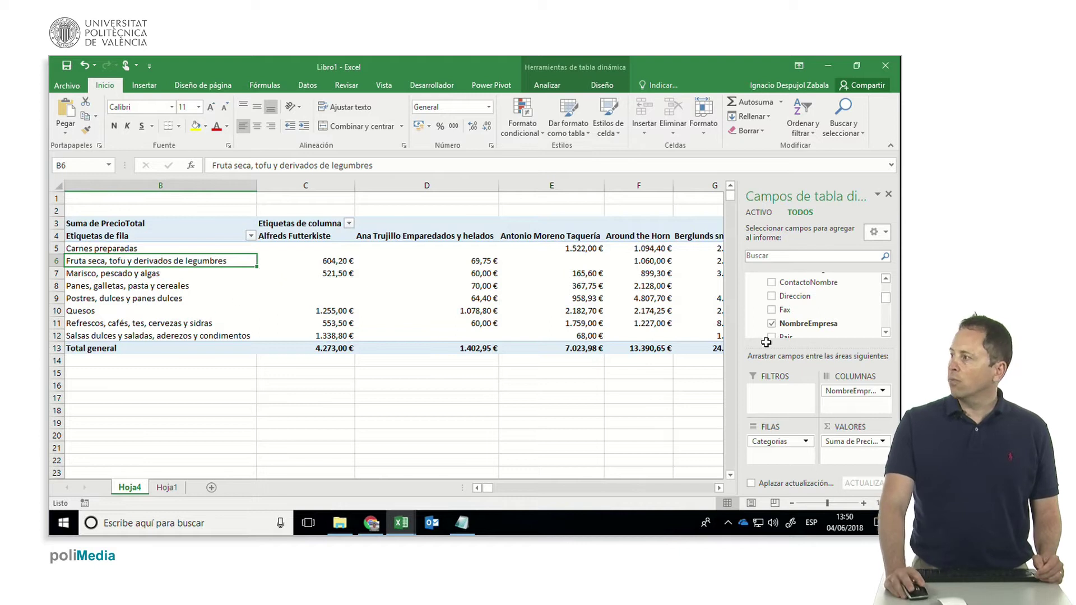
drag(852, 391, 813, 325)
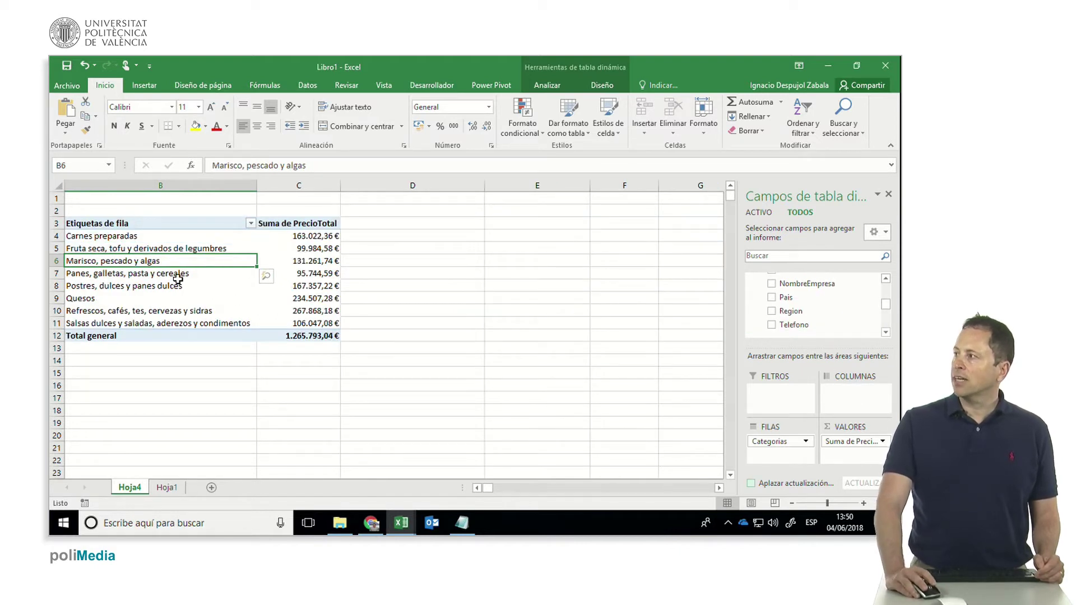
Add Nombre Producto from DetallesOrden to Filas below Categorias to nest products under categories.
scroll(889, 293, up, 3)
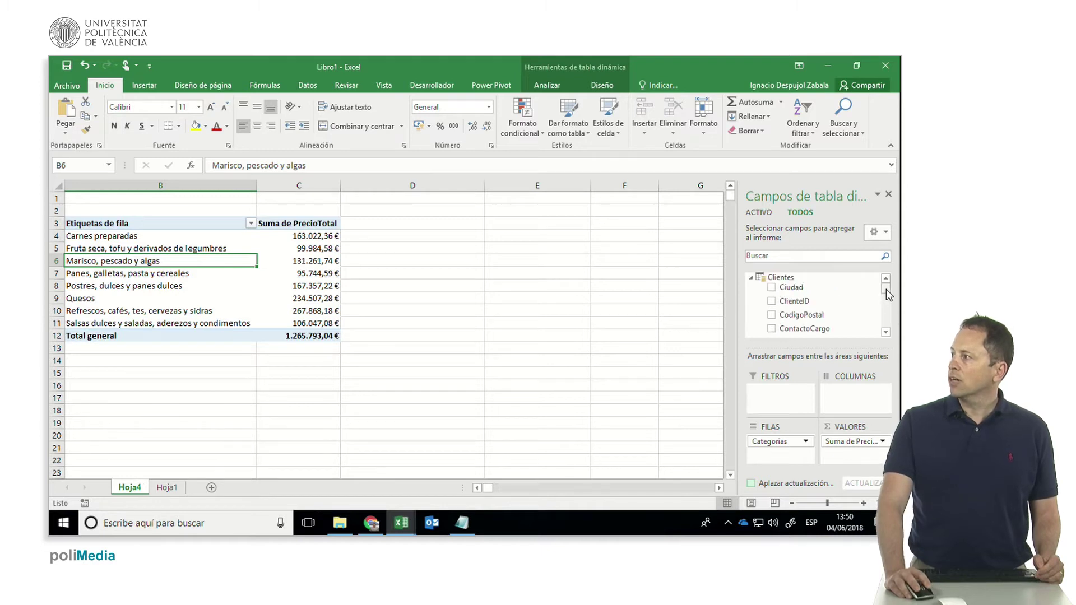
click(751, 277)
scroll(792, 314, down, 3)
scroll(791, 318, down, 2)
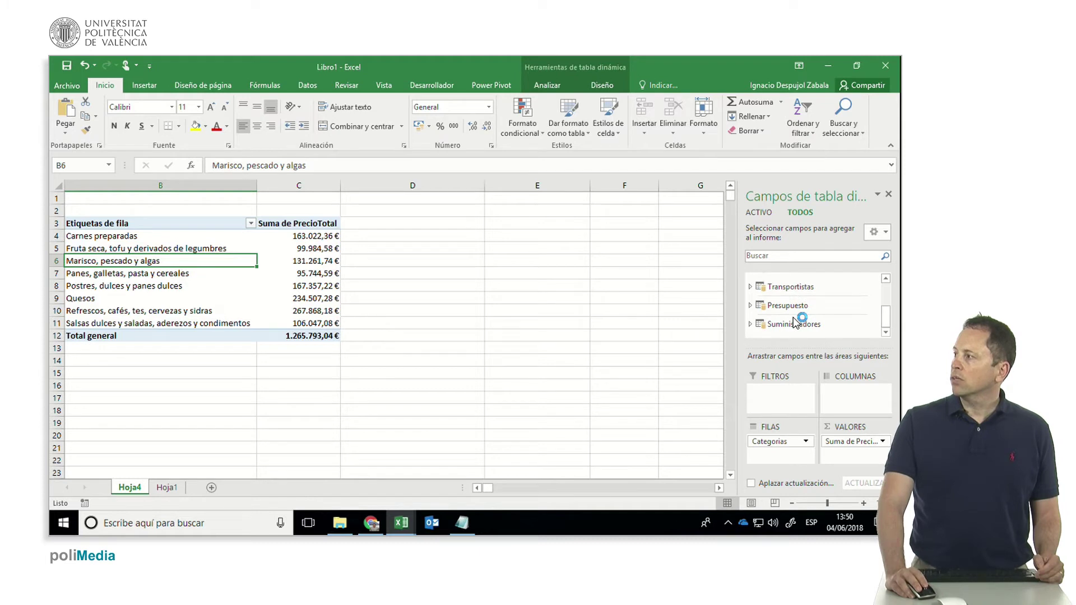
scroll(785, 318, up, 5)
click(750, 296)
scroll(785, 309, down, 2)
scroll(788, 309, down, 2)
scroll(790, 311, down, 2)
scroll(791, 310, down, 1)
scroll(808, 306, up, 1)
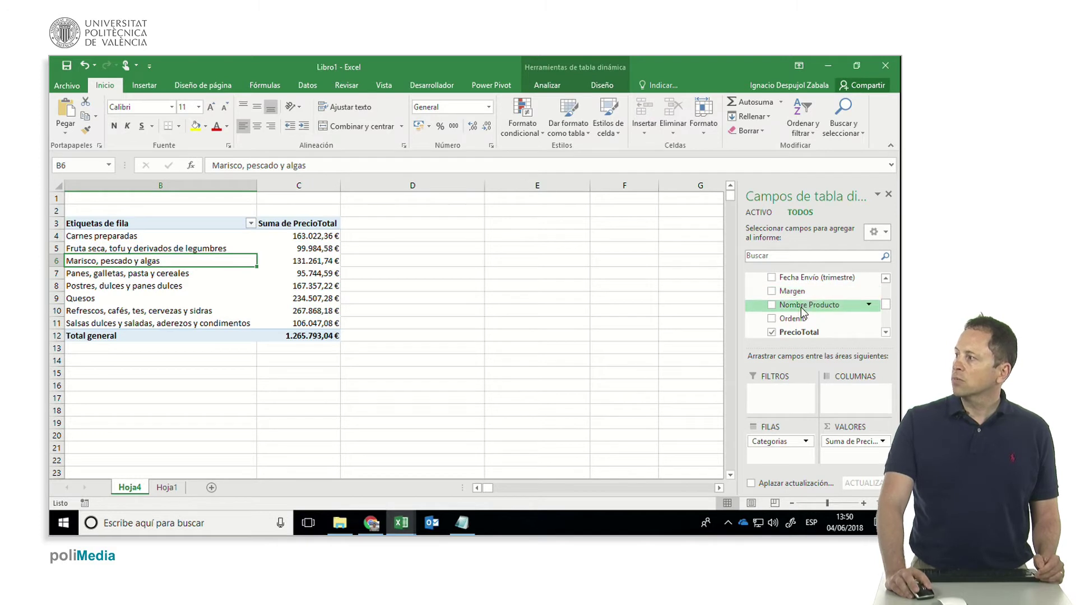
scroll(803, 312, down, 1)
drag(773, 443, 776, 451)
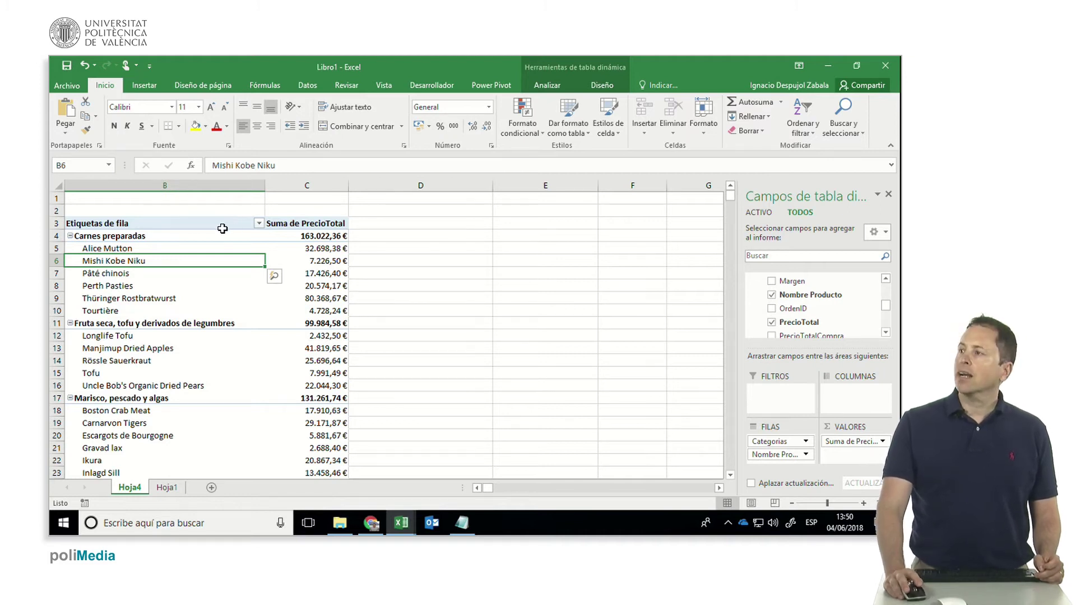
click(259, 224)
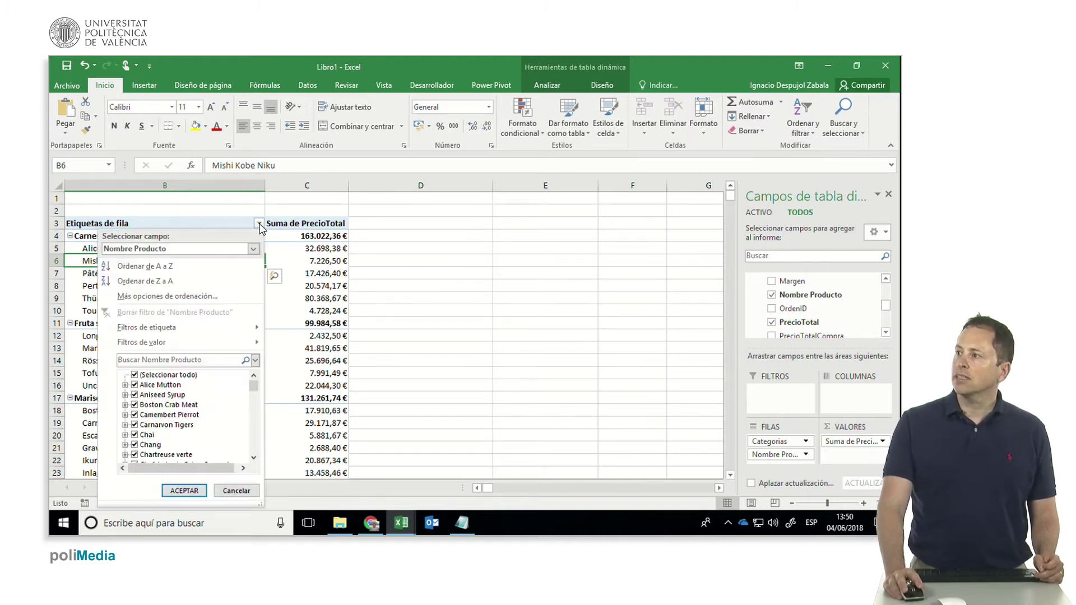
click(205, 249)
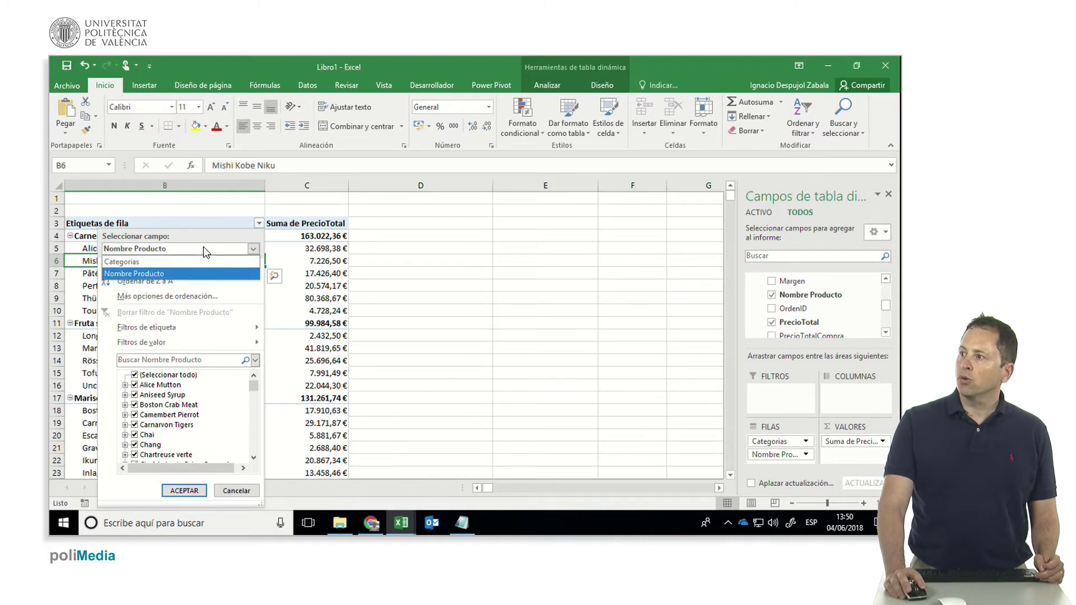
click(187, 261)
click(203, 250)
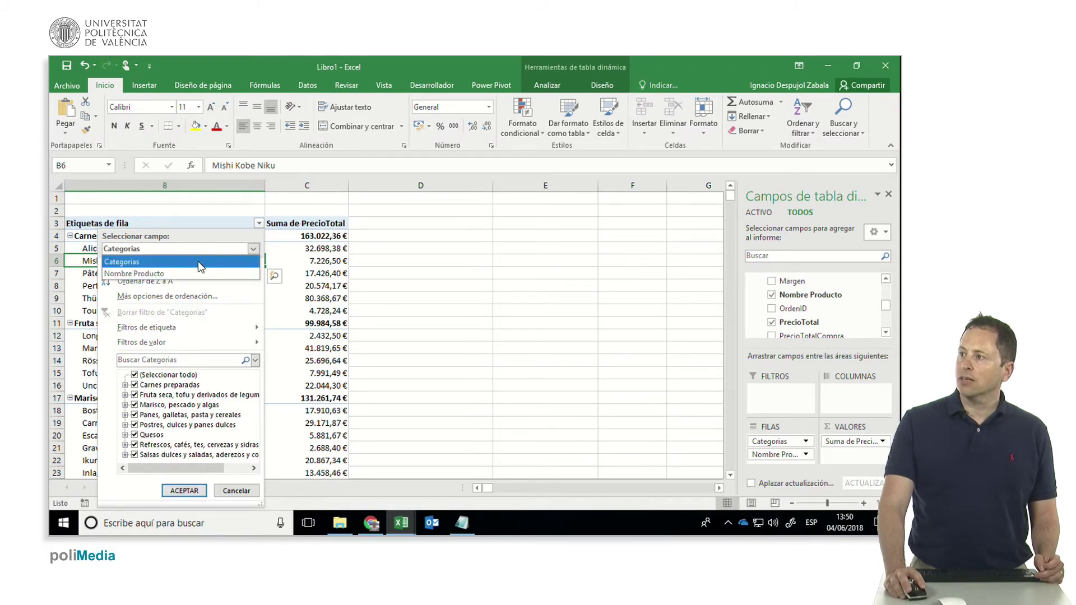
click(197, 274)
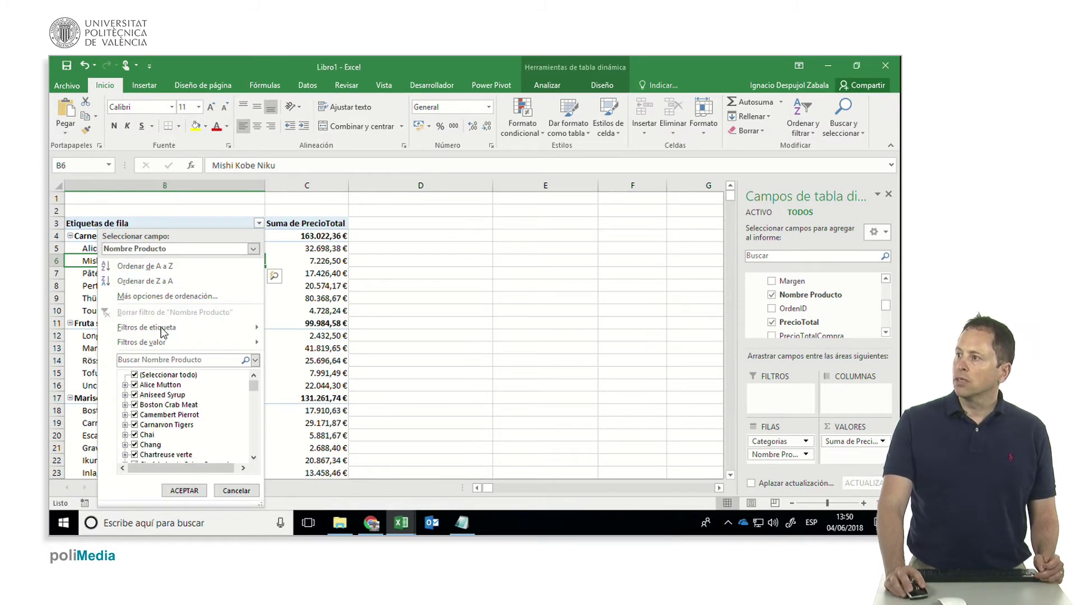
mouse_move(147, 328)
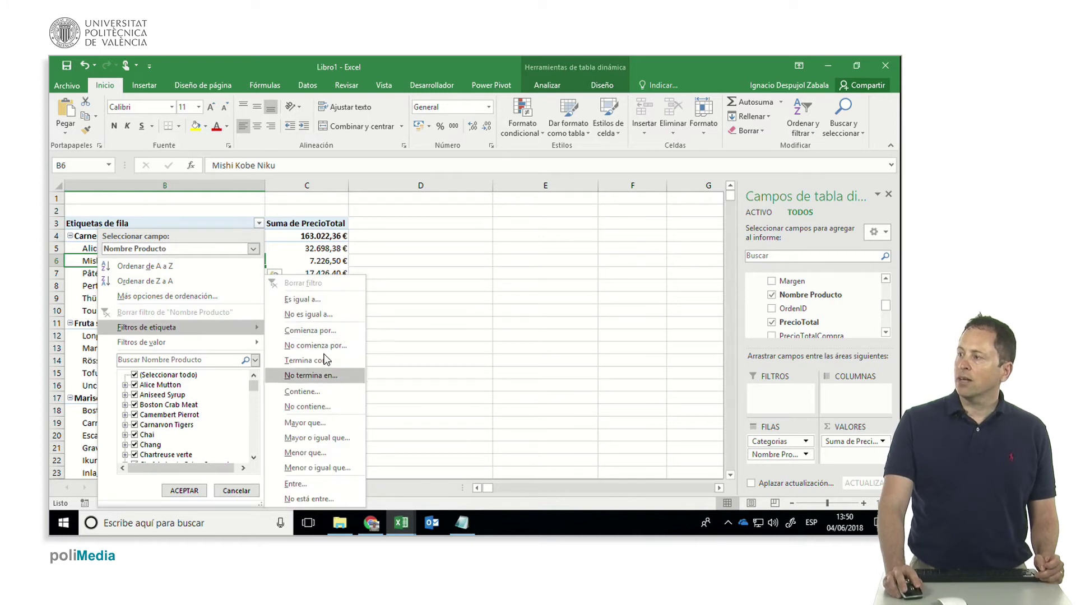
click(317, 331)
text(B)
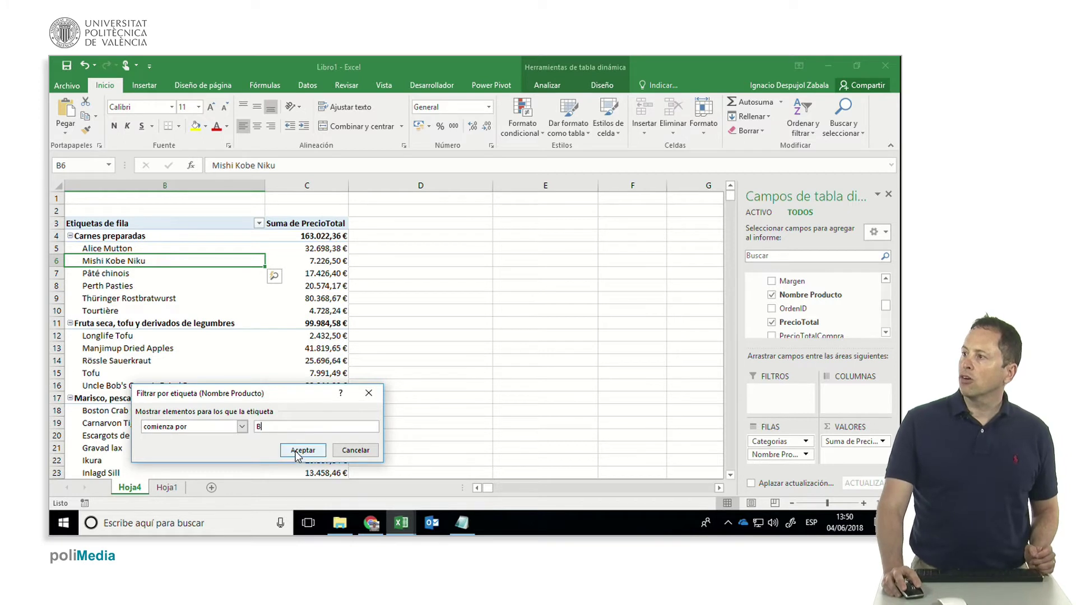
click(297, 452)
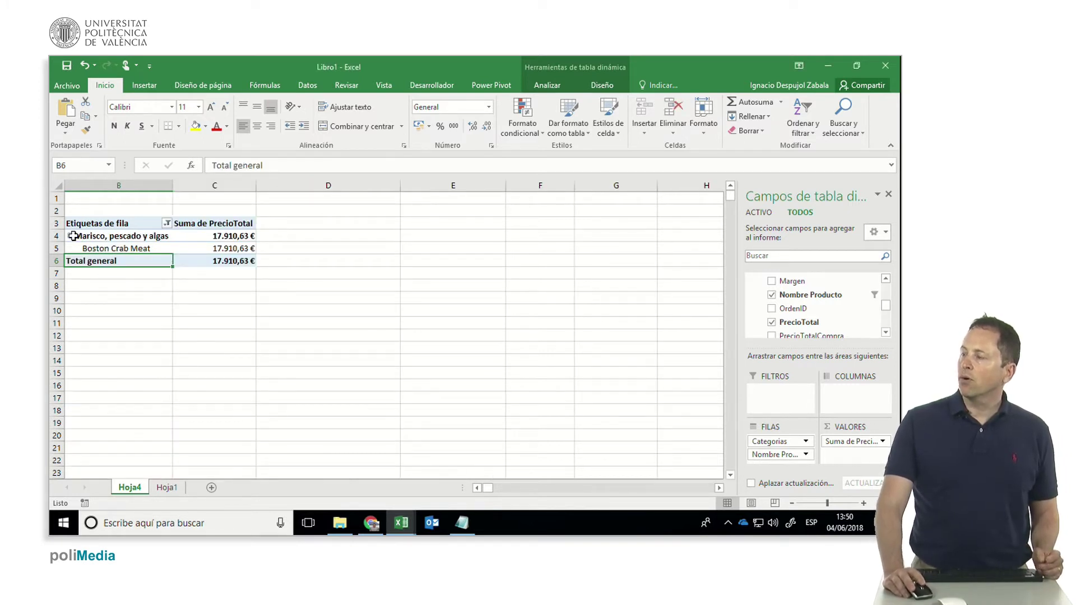
click(168, 224)
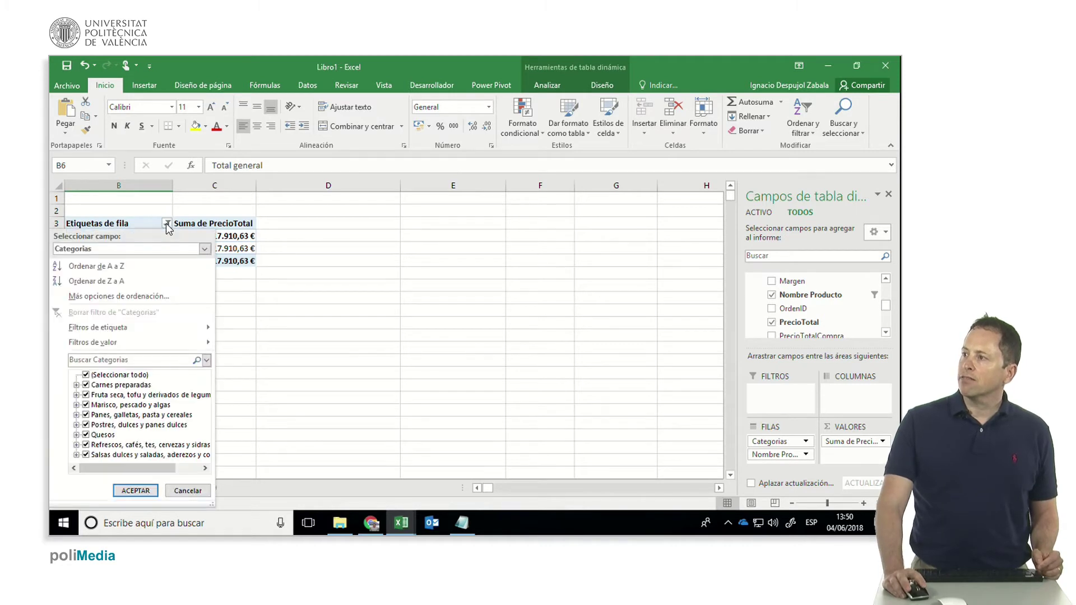
click(130, 247)
click(126, 272)
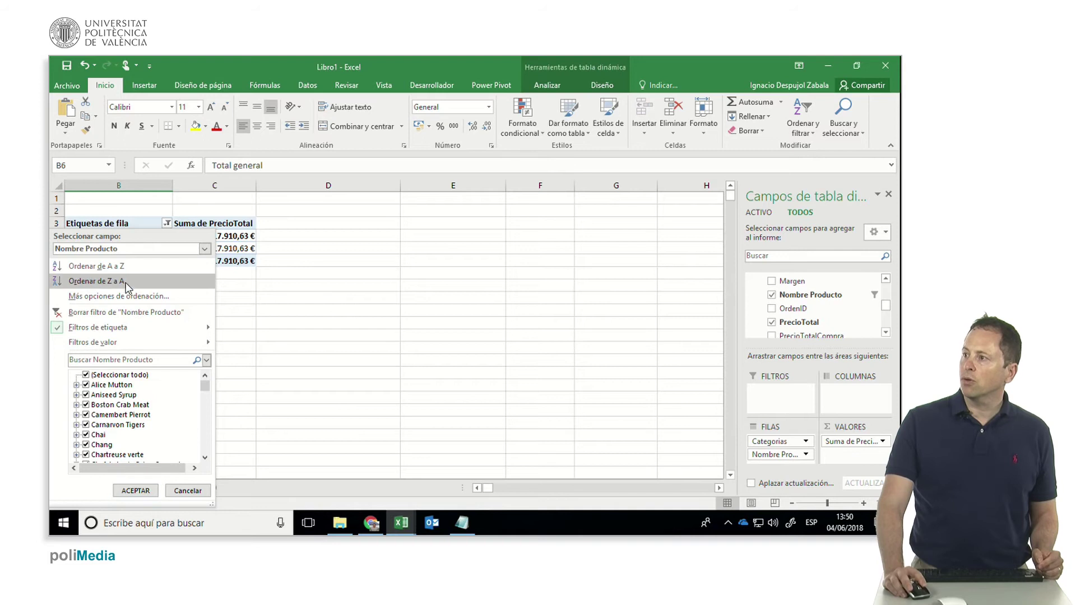
click(130, 312)
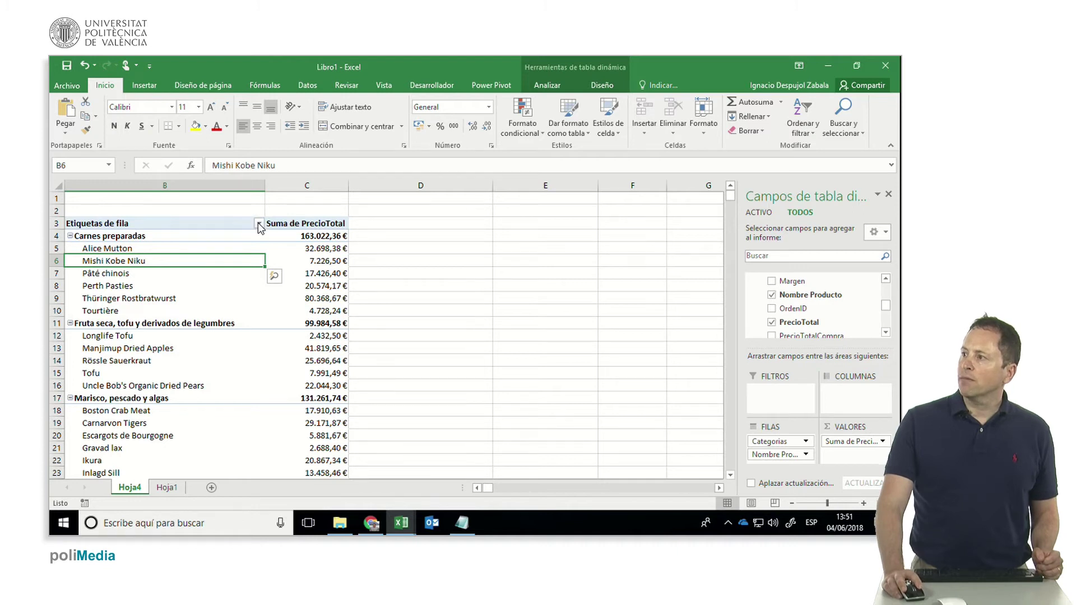
Apply a Mayor o igual que value filter keeping products with Suma de PrecioTotal ≥ 5000.
click(259, 223)
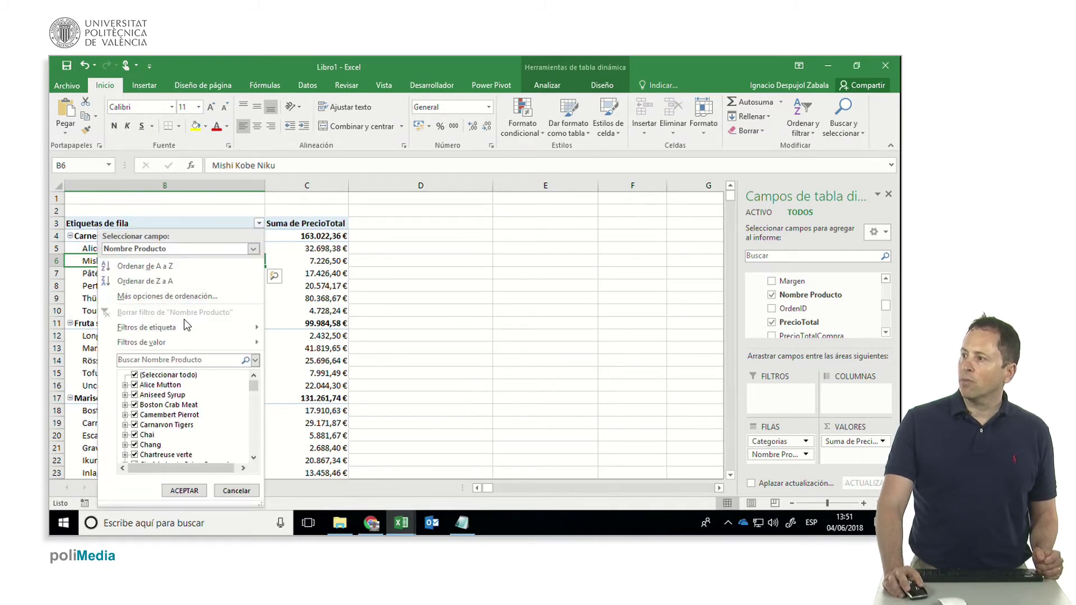
mouse_move(141, 342)
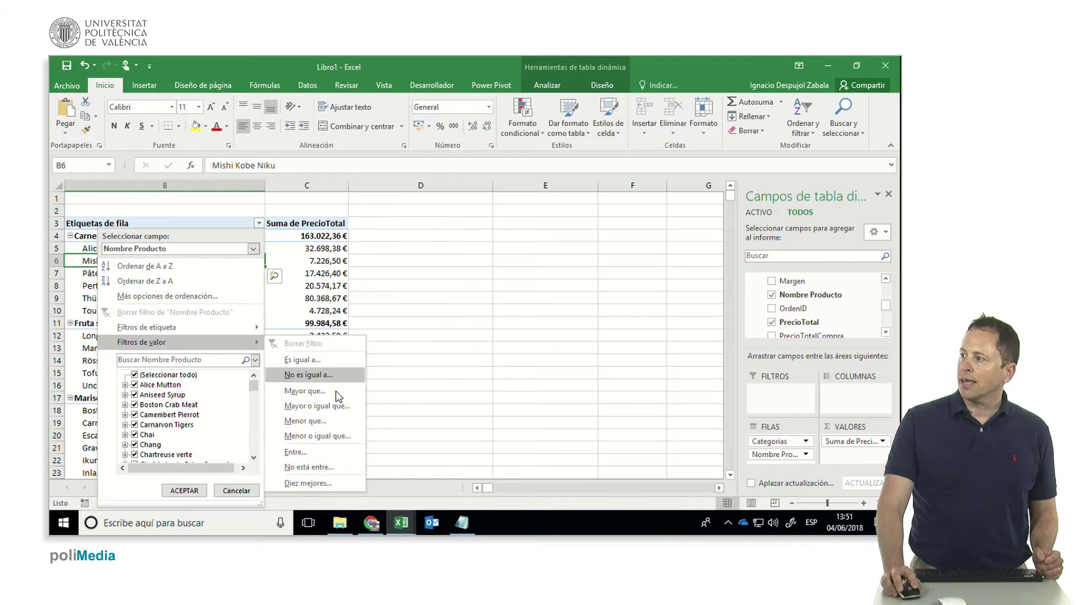
click(328, 407)
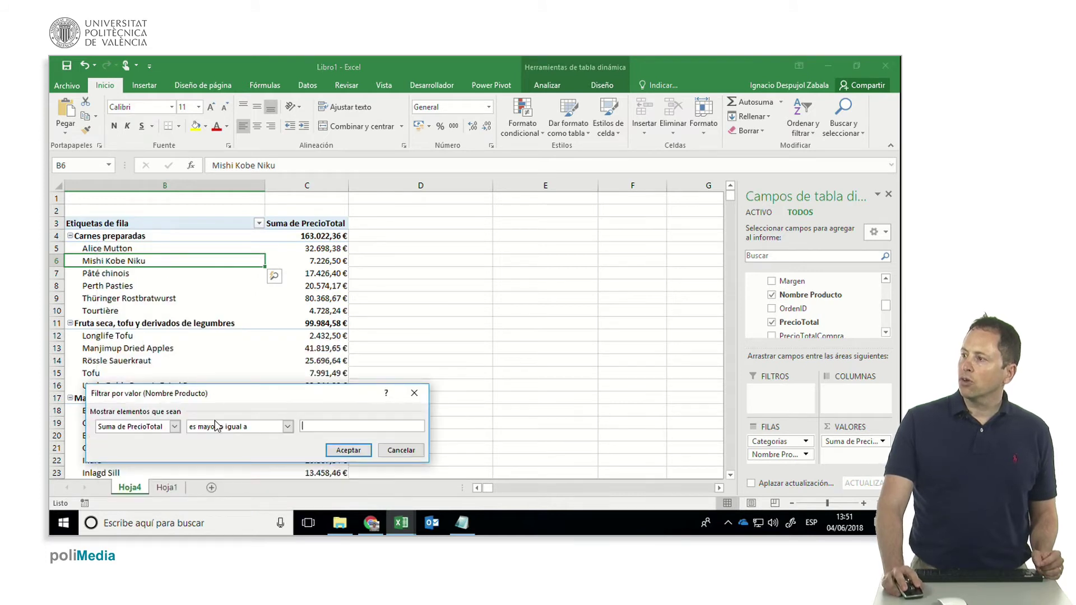
text(5000)
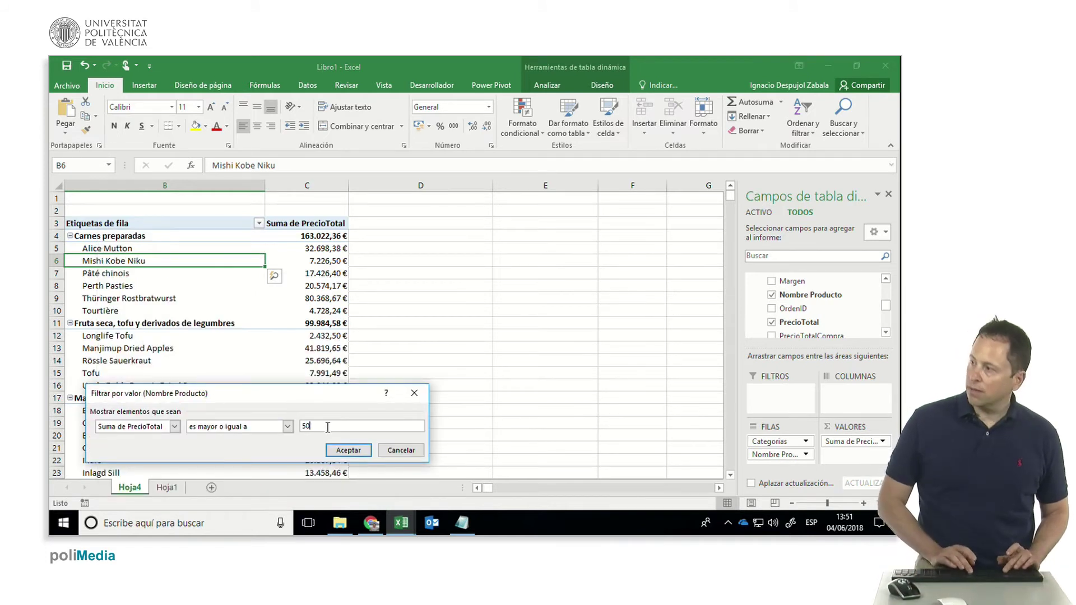
click(175, 427)
click(175, 428)
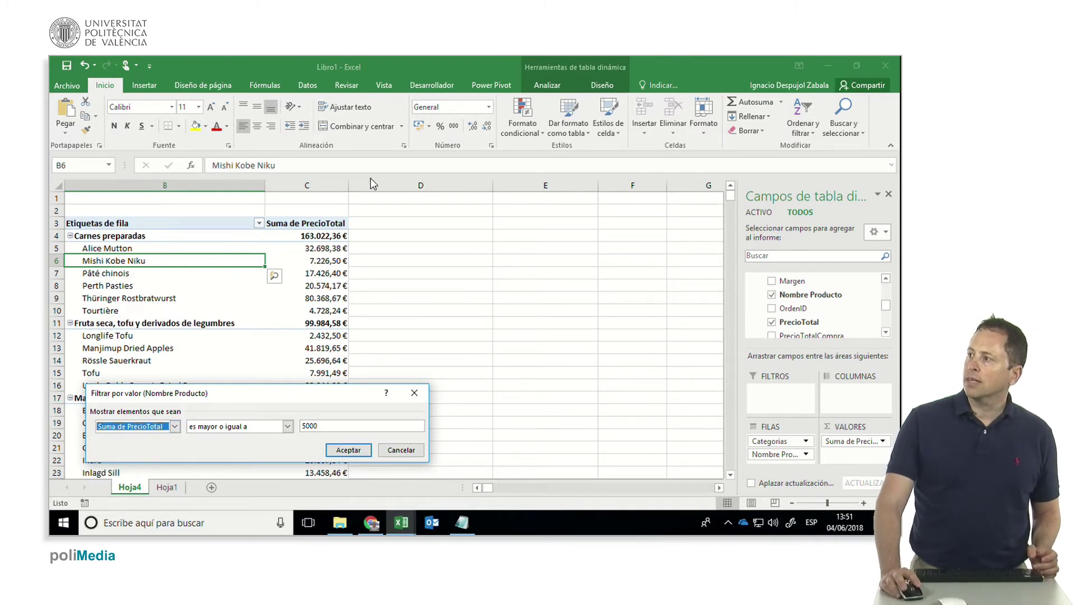
click(348, 452)
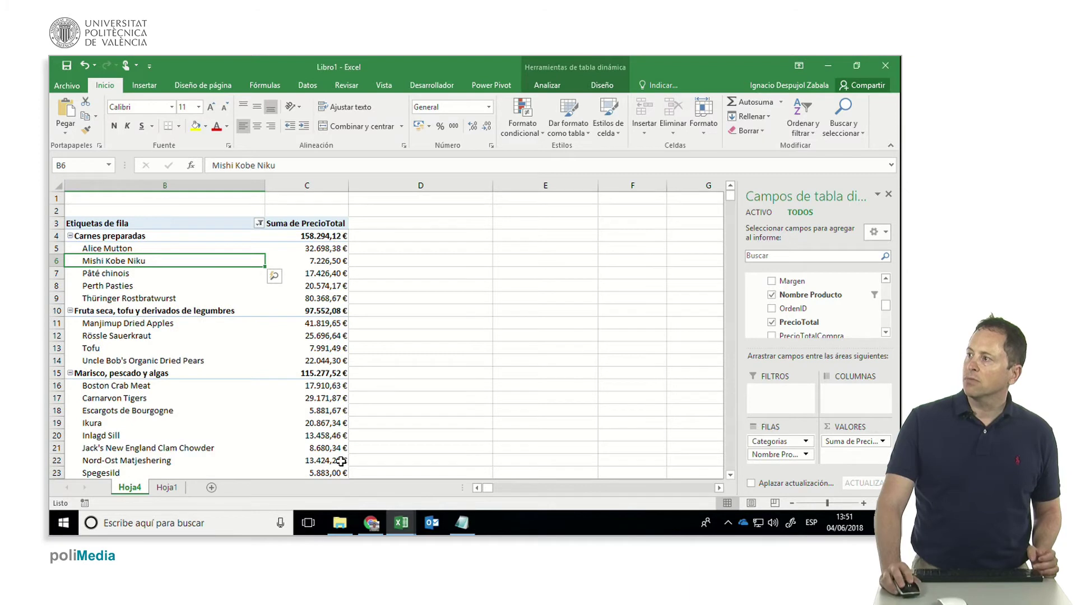
scroll(292, 275, down, 2)
scroll(300, 280, down, 2)
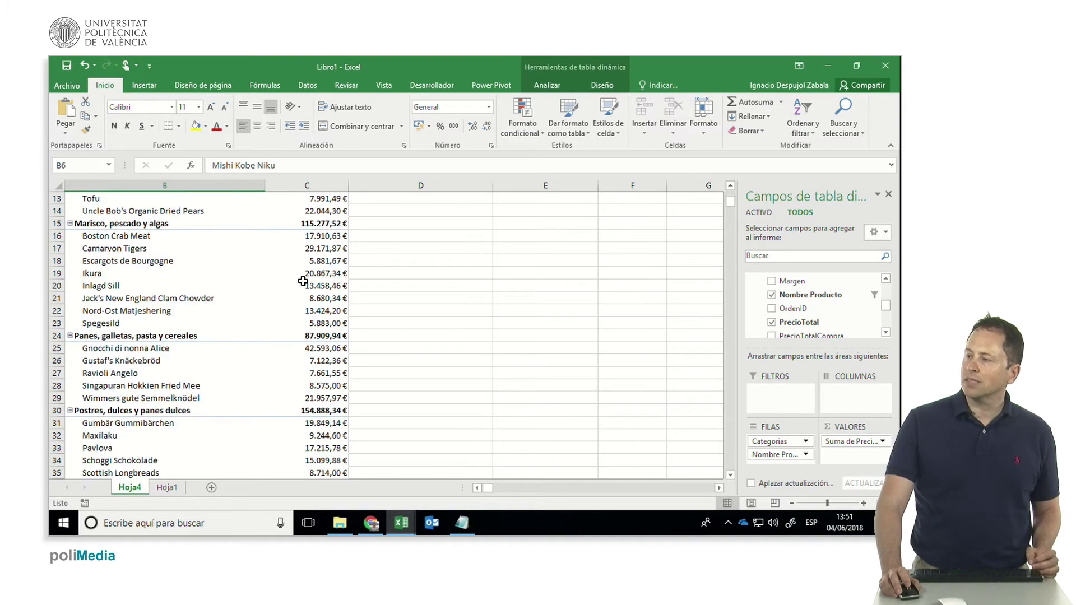
scroll(303, 284, up, 2)
scroll(302, 284, up, 2)
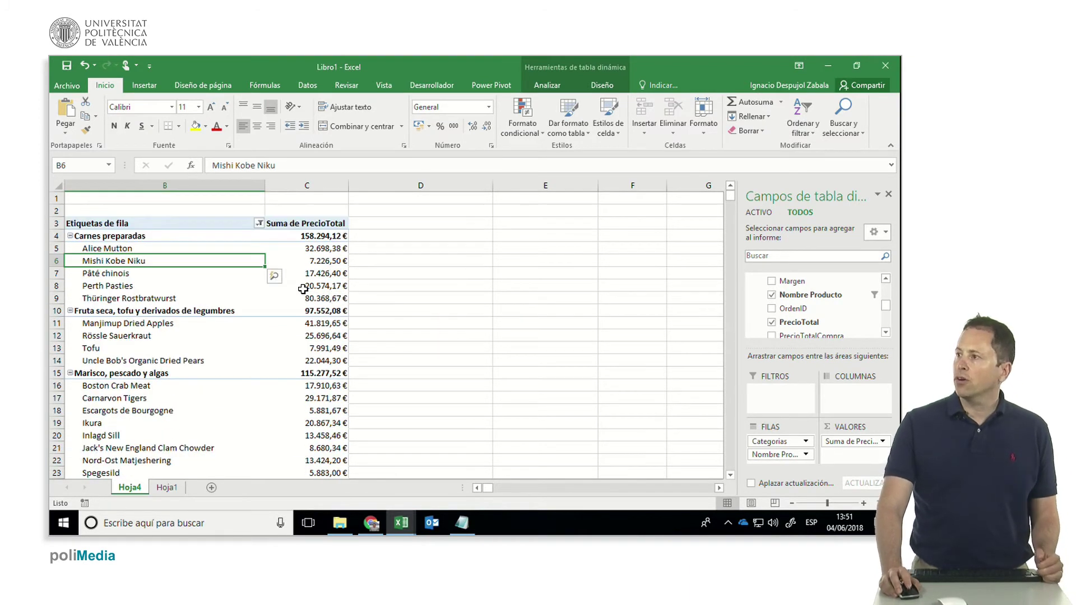
Clear the Nombre Producto value filter and scroll the field list back to Clientes.
click(259, 224)
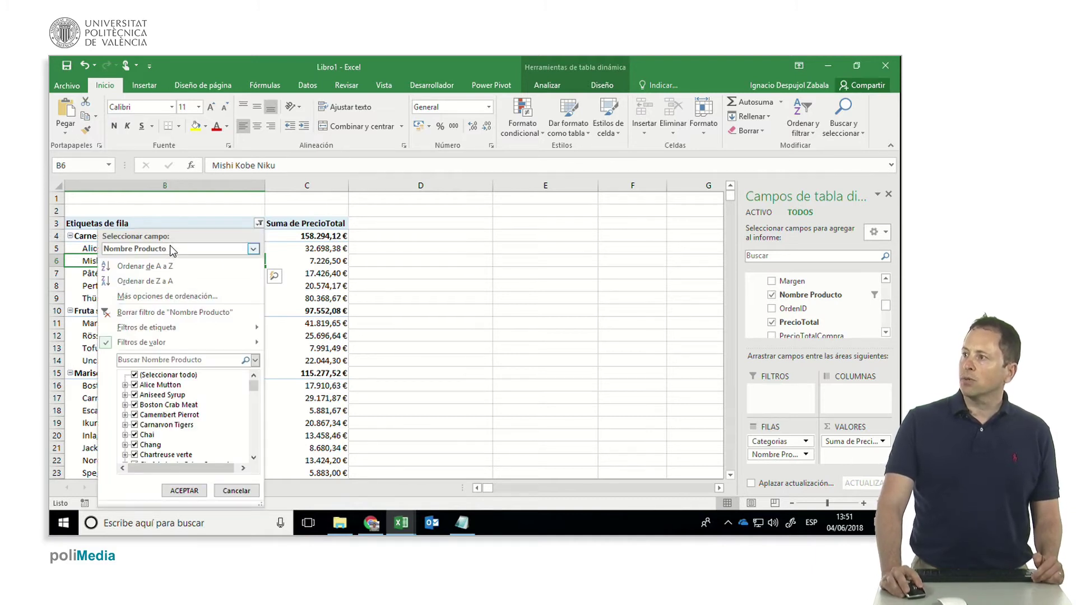
click(175, 314)
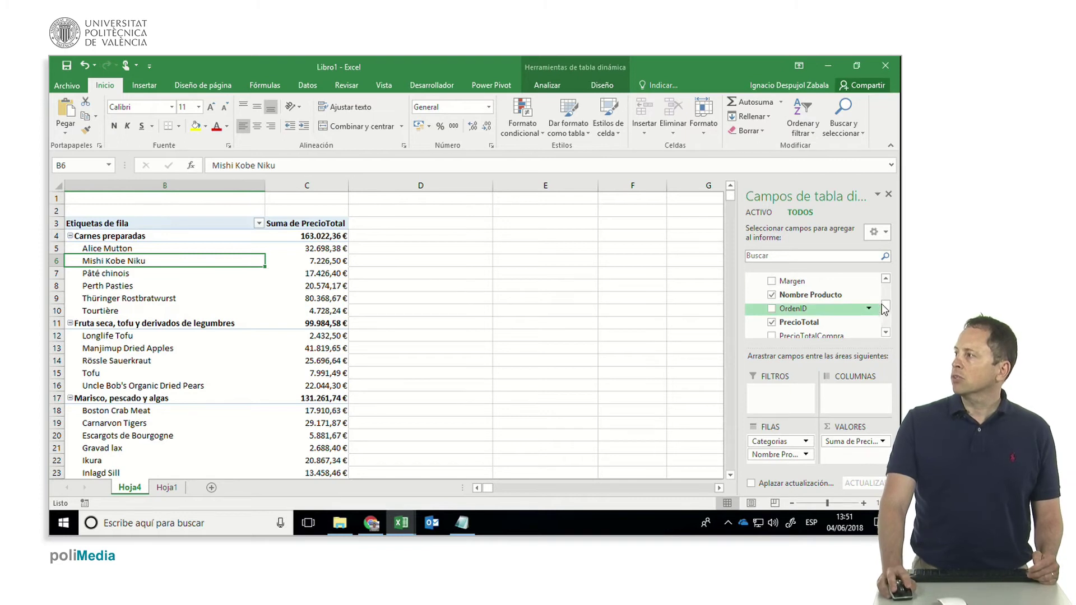
drag(886, 307, 887, 282)
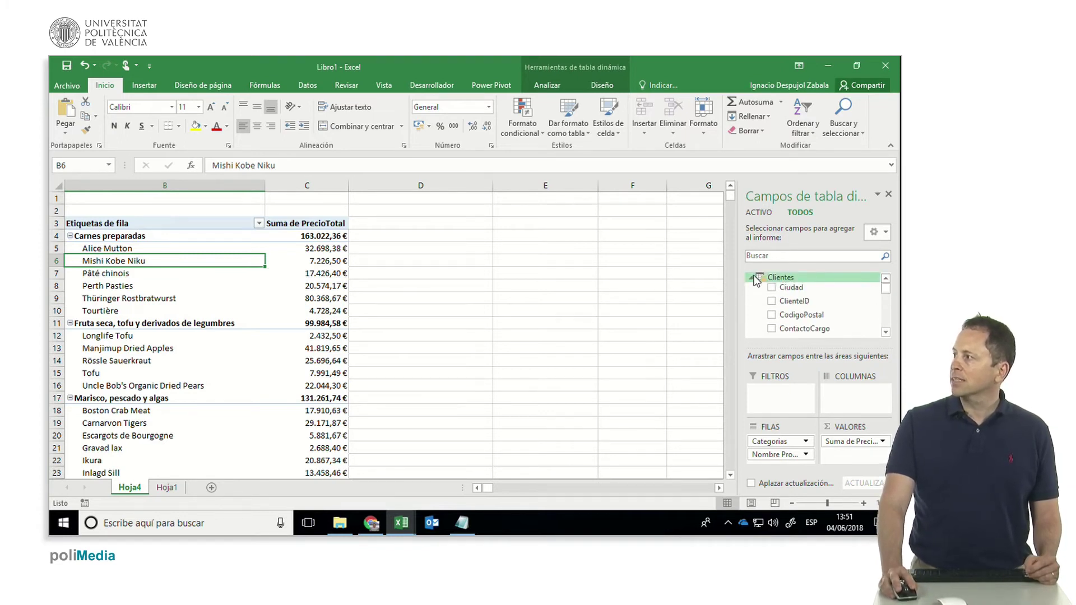
scroll(807, 311, down, 1)
scroll(835, 317, down, 1)
Add NombreEmpresa as a report filter and set it to Antonio Moreno Taquería.
drag(819, 324, 780, 387)
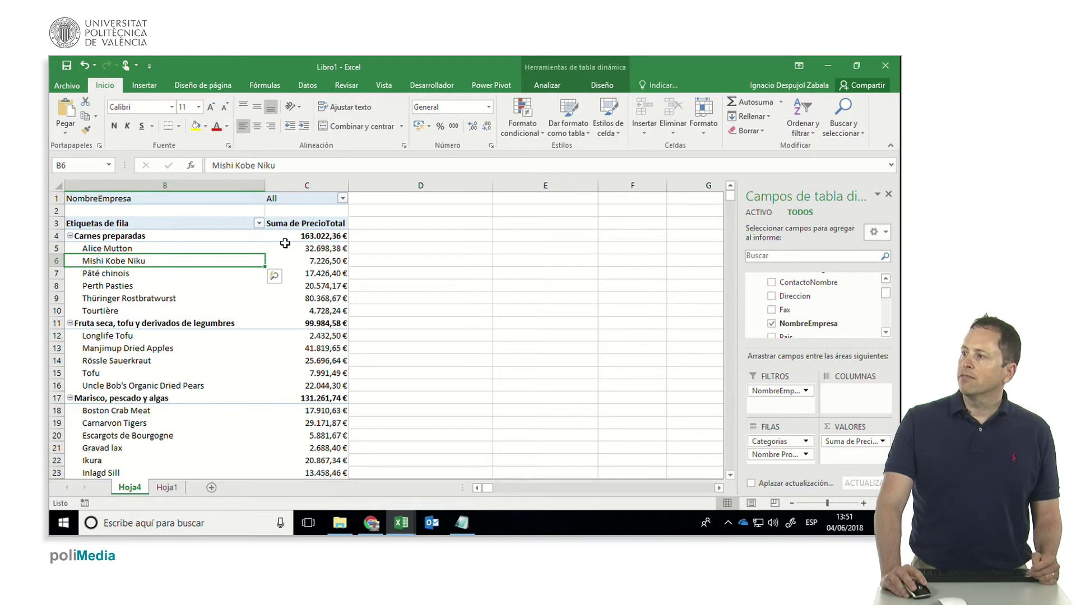
click(343, 199)
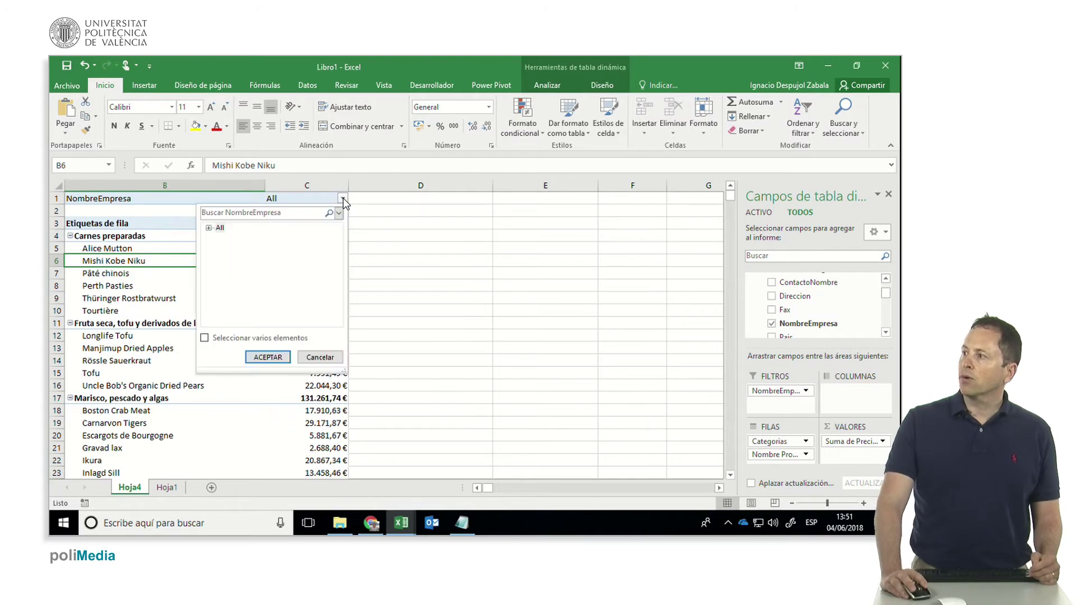
click(209, 228)
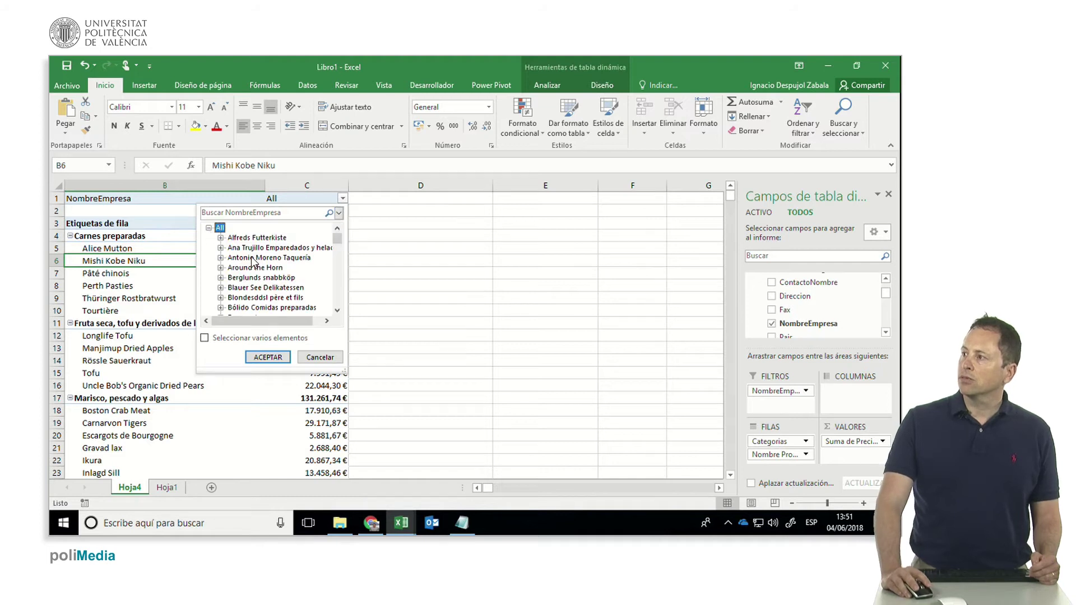
click(250, 258)
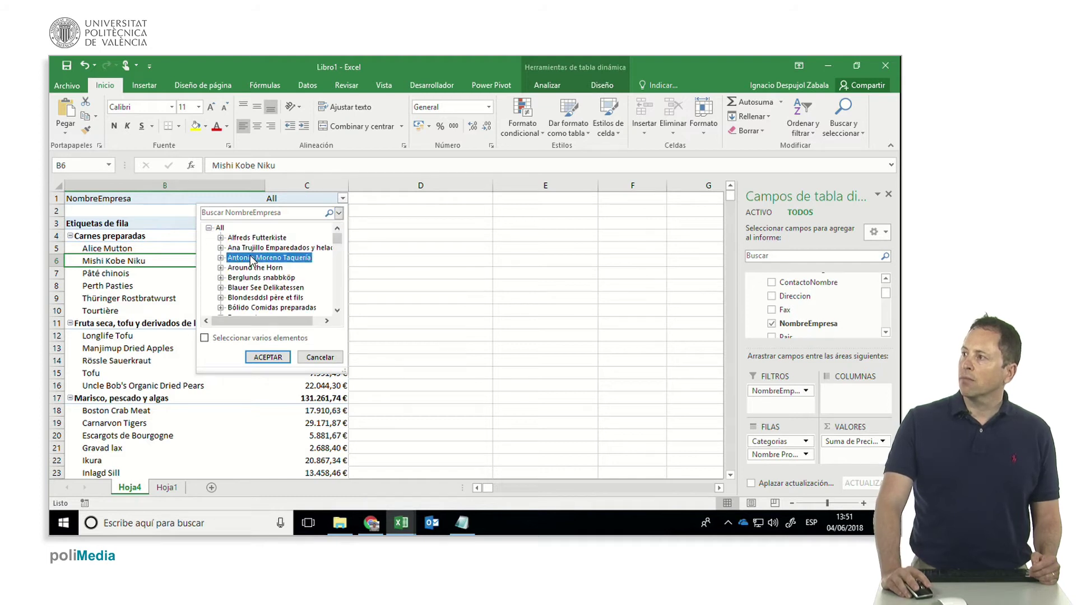
click(268, 357)
scroll(180, 261, down, 2)
scroll(196, 277, up, 2)
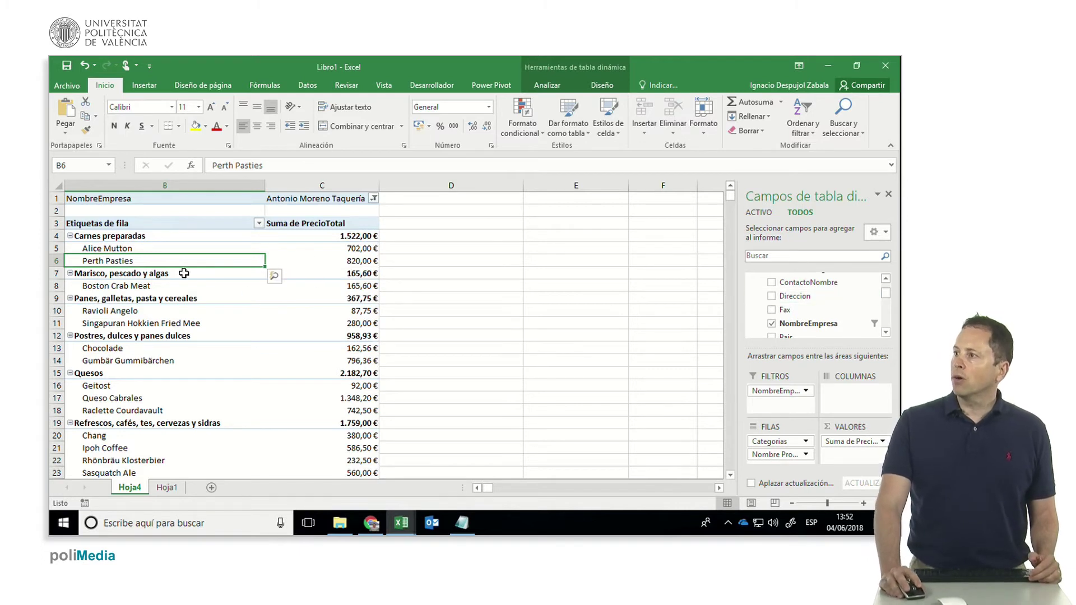
Add Categorias from DetallesOrden as a slicer and place it beside the pivot table.
click(886, 279)
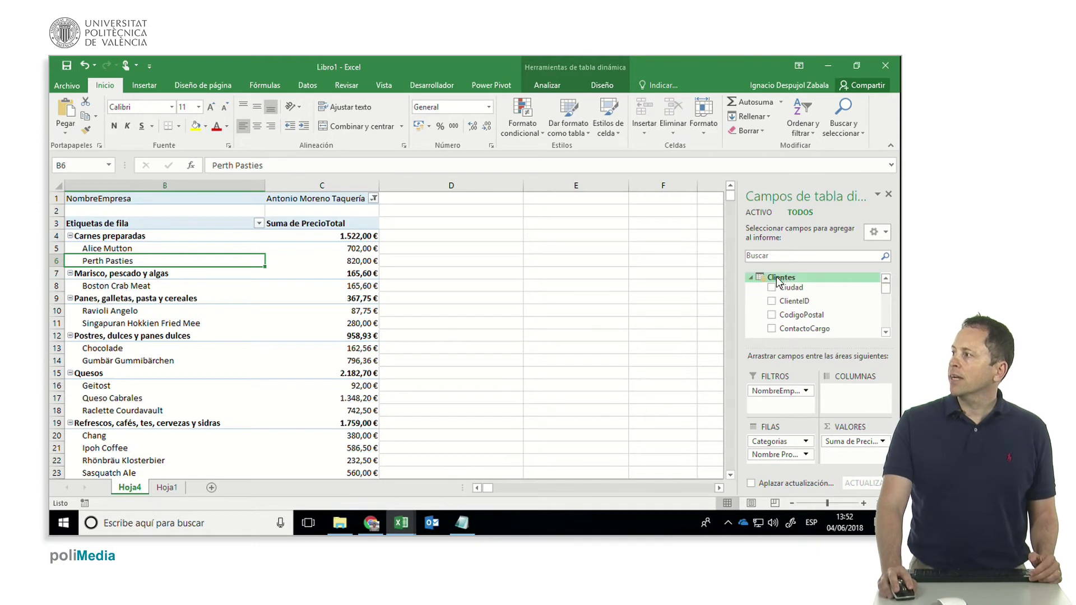
click(751, 278)
scroll(779, 305, down, 1)
right_click(793, 307)
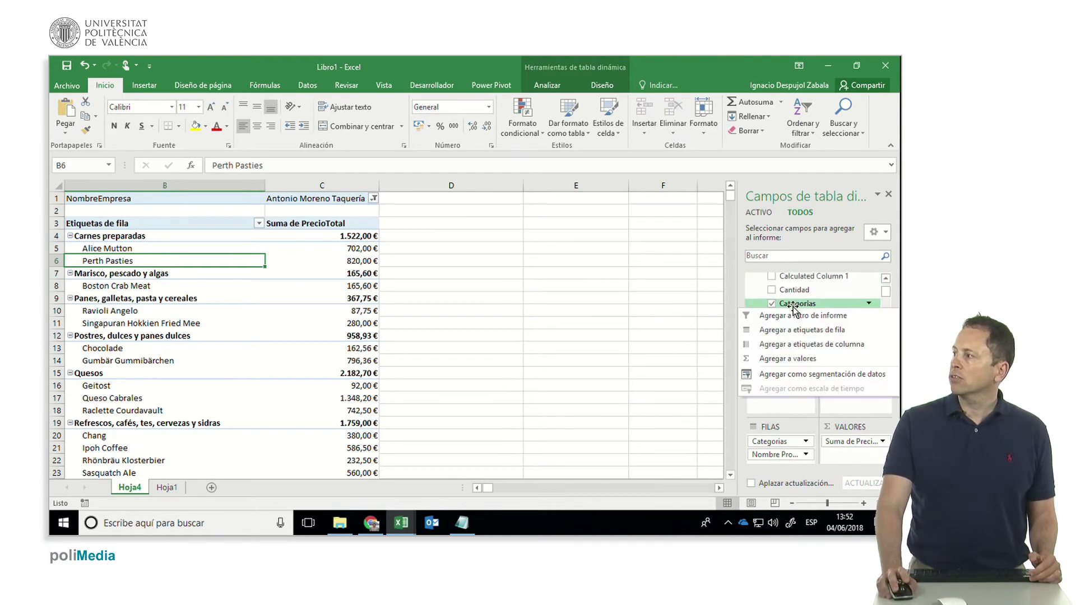
click(787, 371)
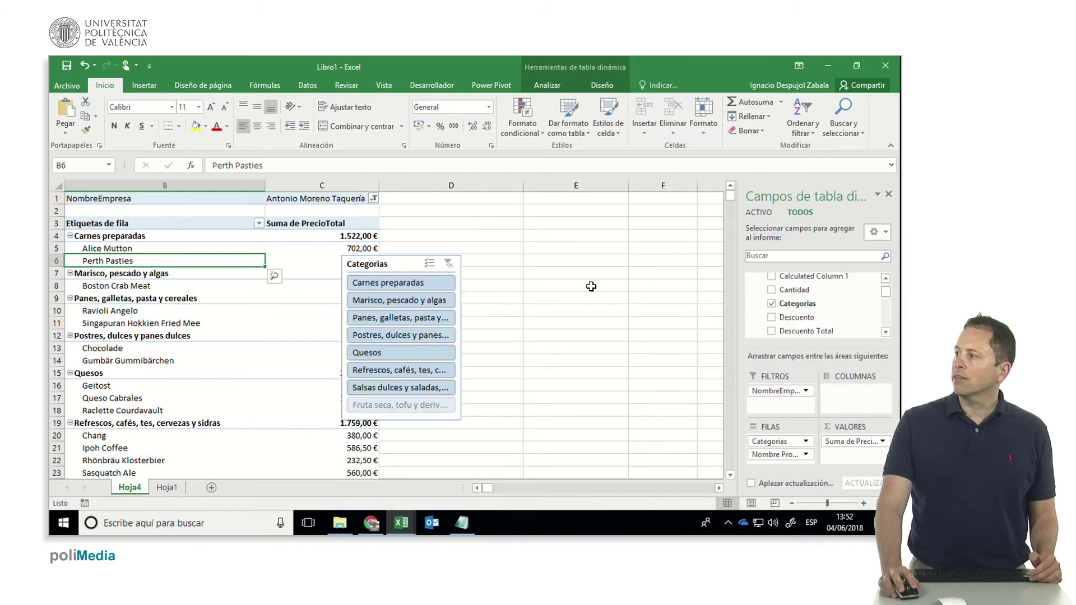
drag(397, 266, 471, 213)
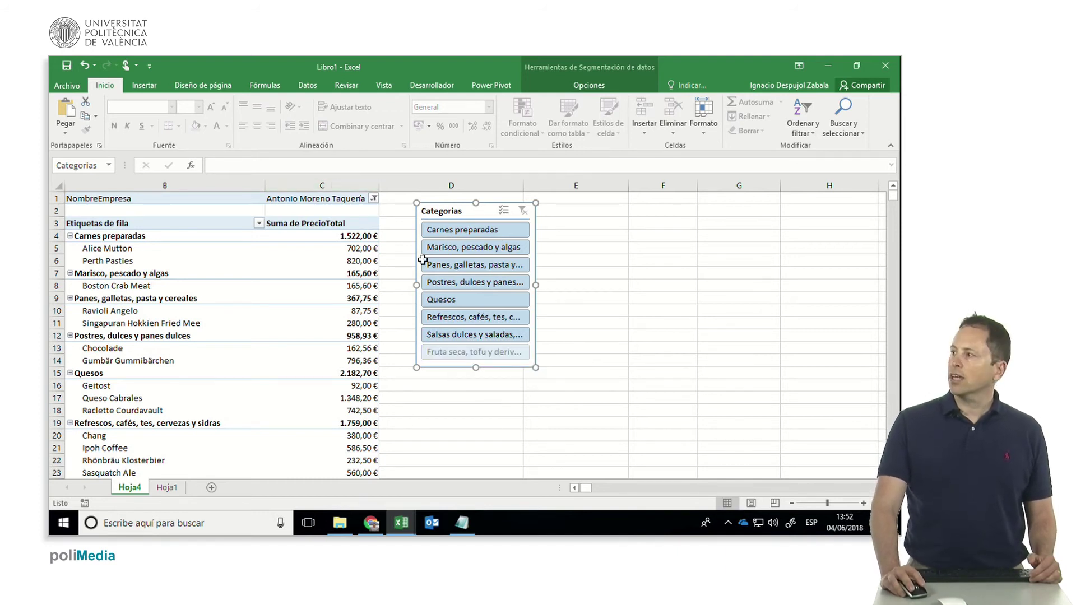
Select Carnes preparadas and Postres, dulces y panes dulces in the slicer, then select F2.
click(474, 231)
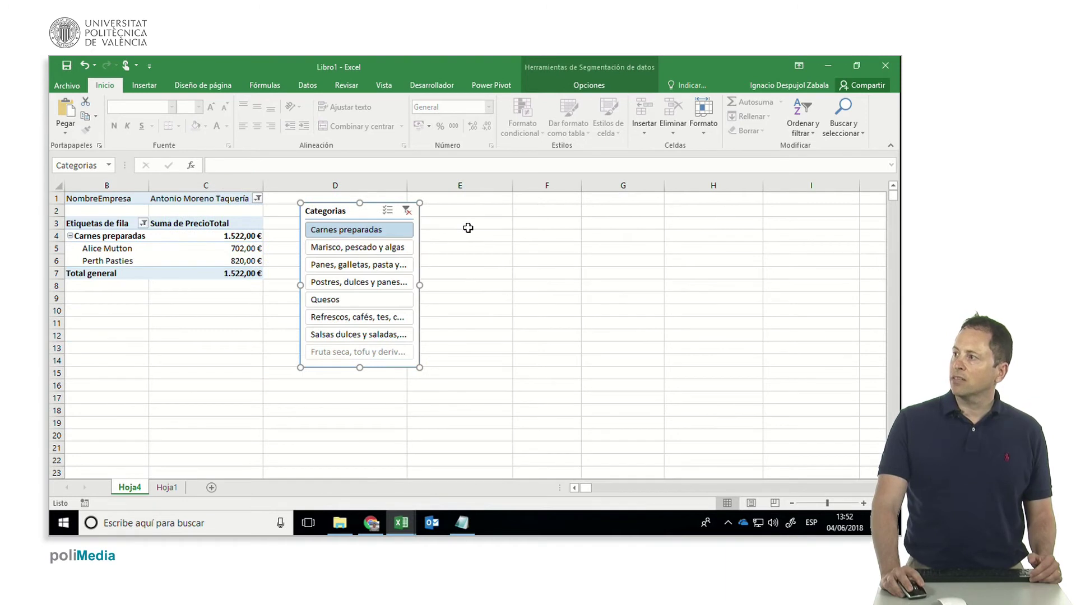
ctrl+click(365, 283)
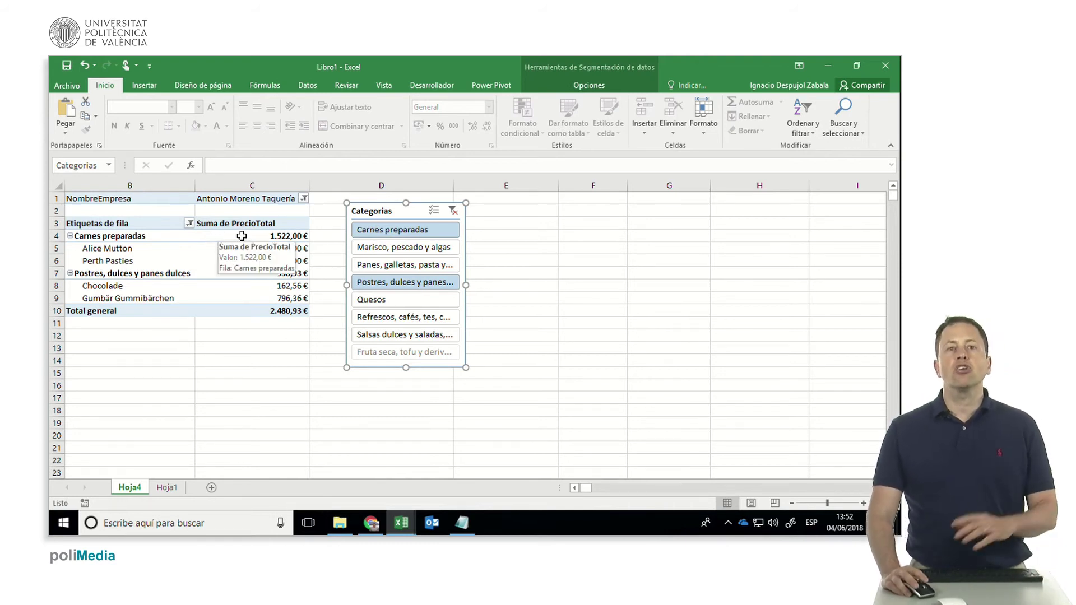
click(581, 210)
Insert a data-model pivot table at Hoja4!F2 with NombreEmpresa as row labels.
click(144, 85)
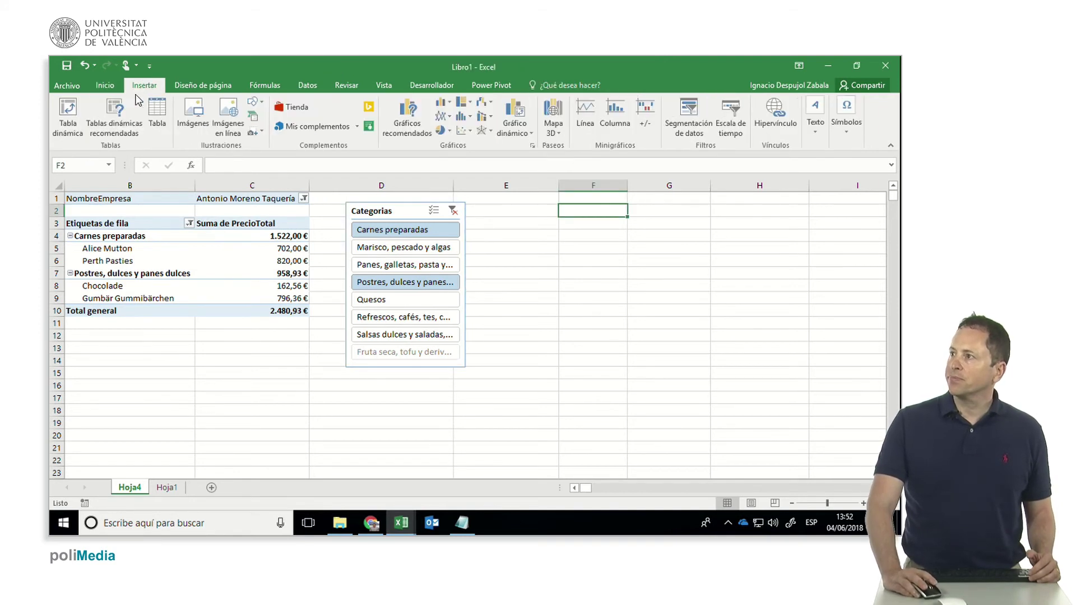
click(68, 116)
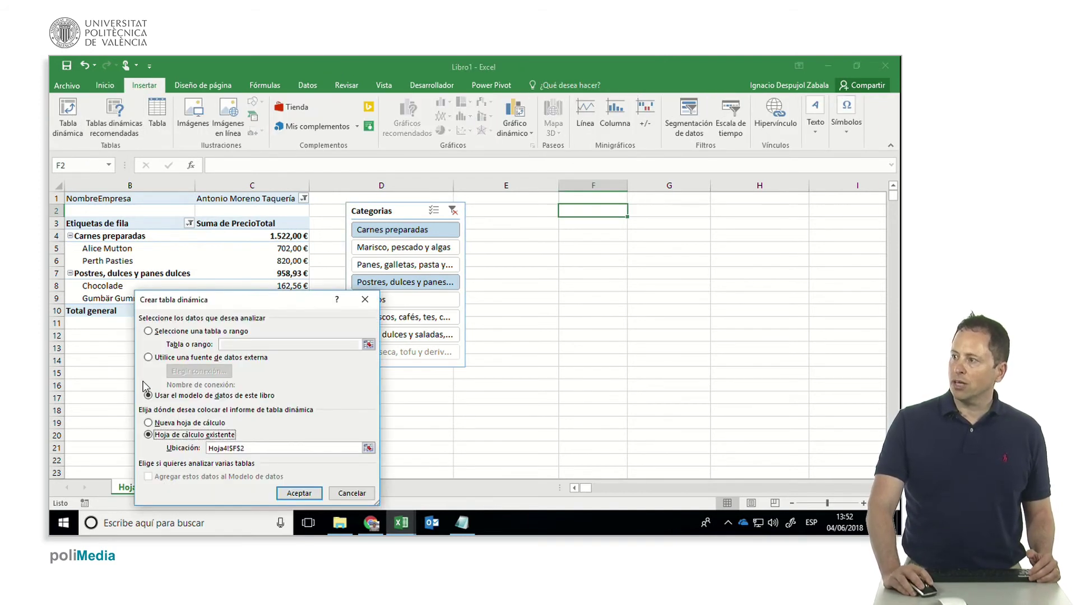
click(299, 493)
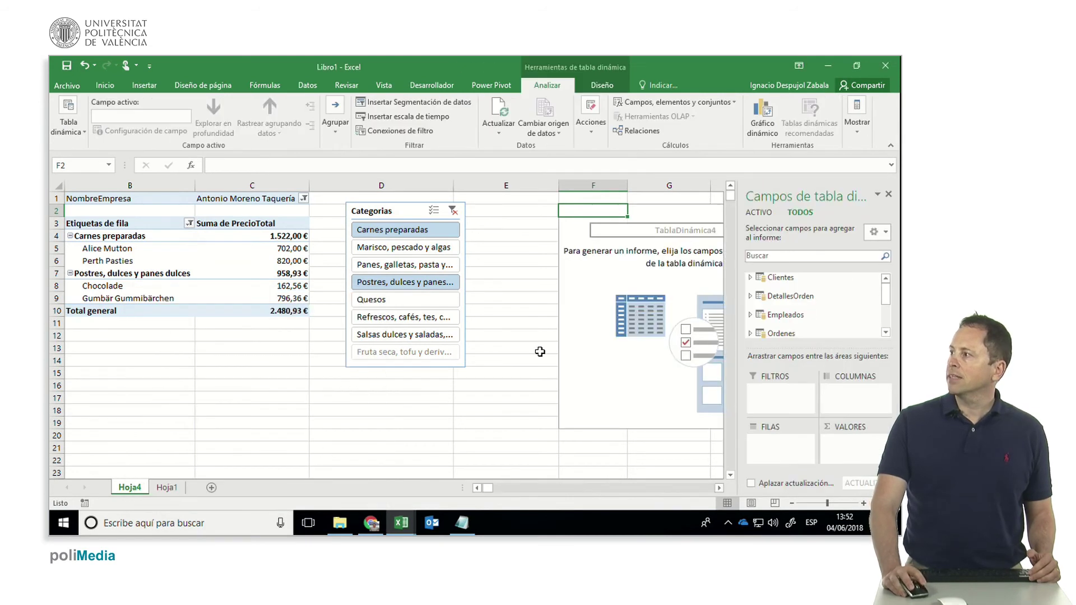
click(752, 278)
scroll(790, 311, down, 2)
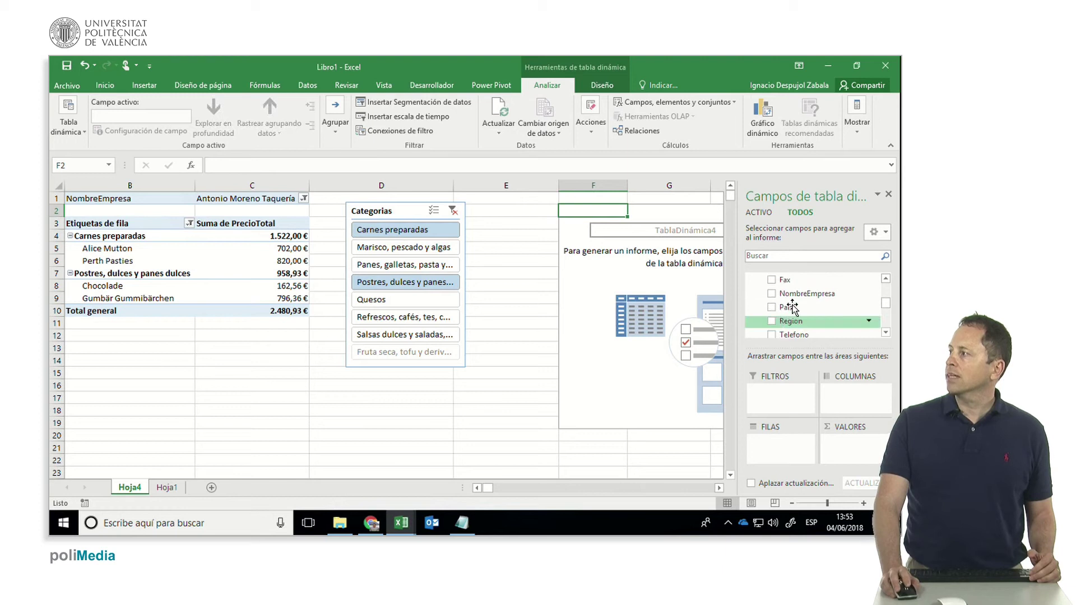
drag(796, 293, 772, 454)
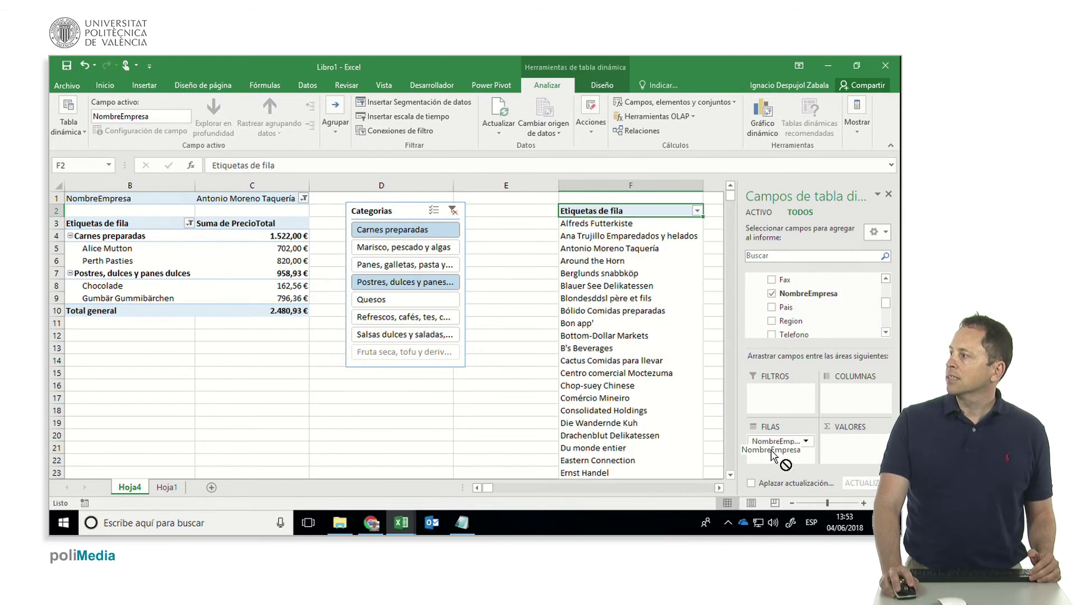
Add PrecioTotal as summed values, narrow column E, and move the slicer between pivots.
scroll(875, 320, down, 3)
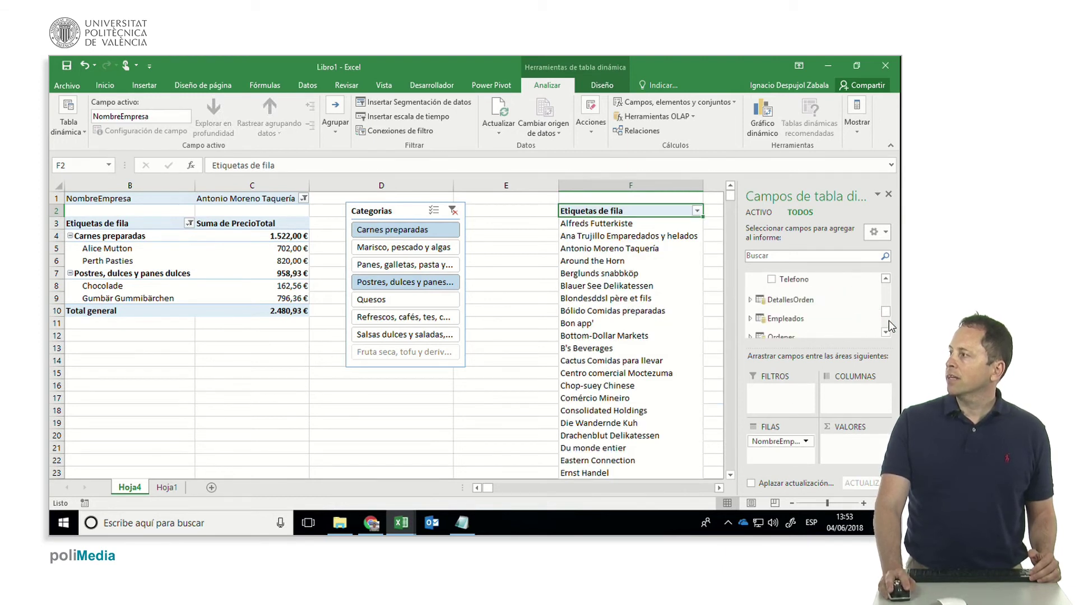
click(785, 300)
scroll(822, 317, down, 2)
scroll(822, 318, down, 2)
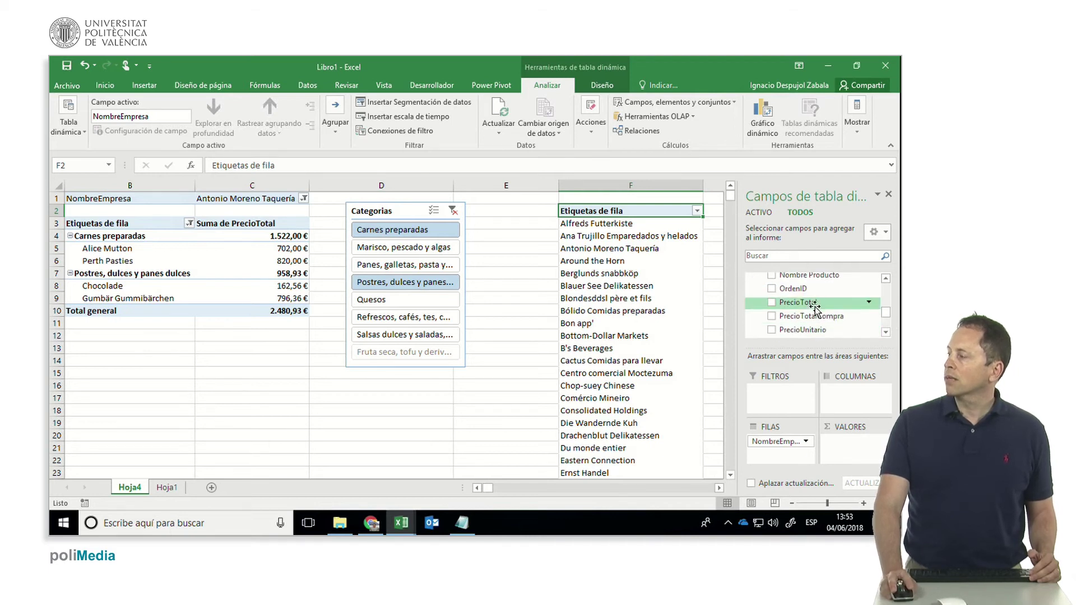
drag(814, 308, 852, 448)
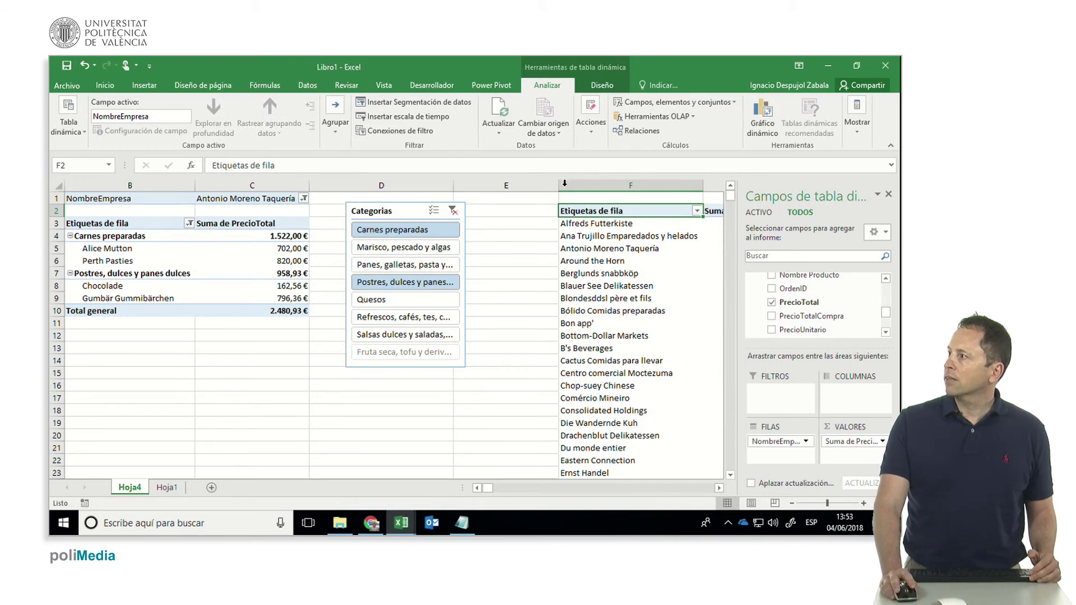
drag(560, 184, 480, 185)
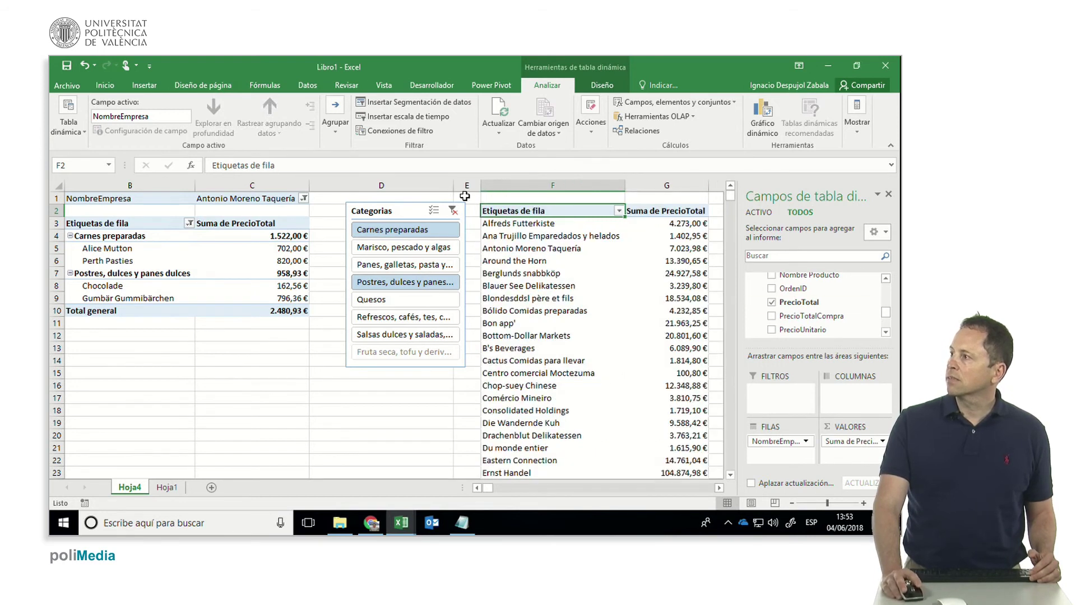
drag(407, 216, 373, 214)
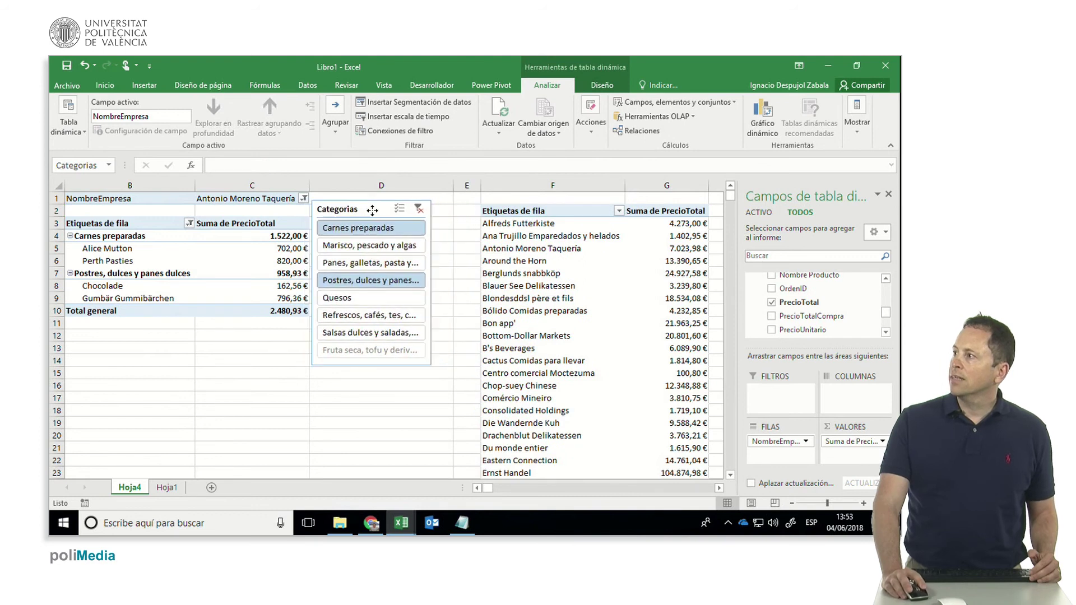
Connect the Categorias slicer to TablaDinámica4 as well through Conexiones de informe.
click(368, 264)
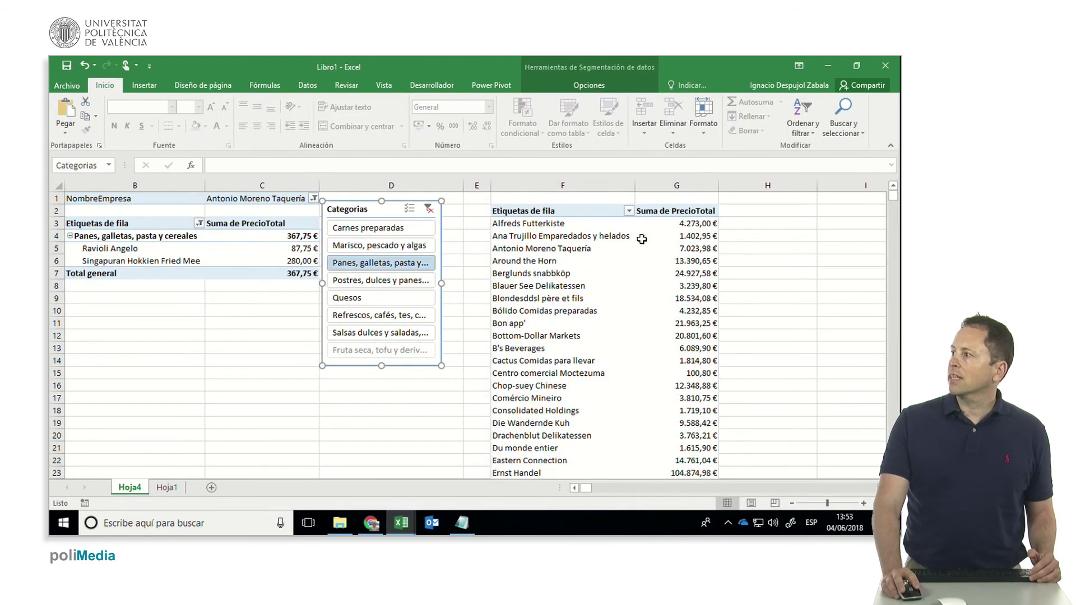
click(368, 228)
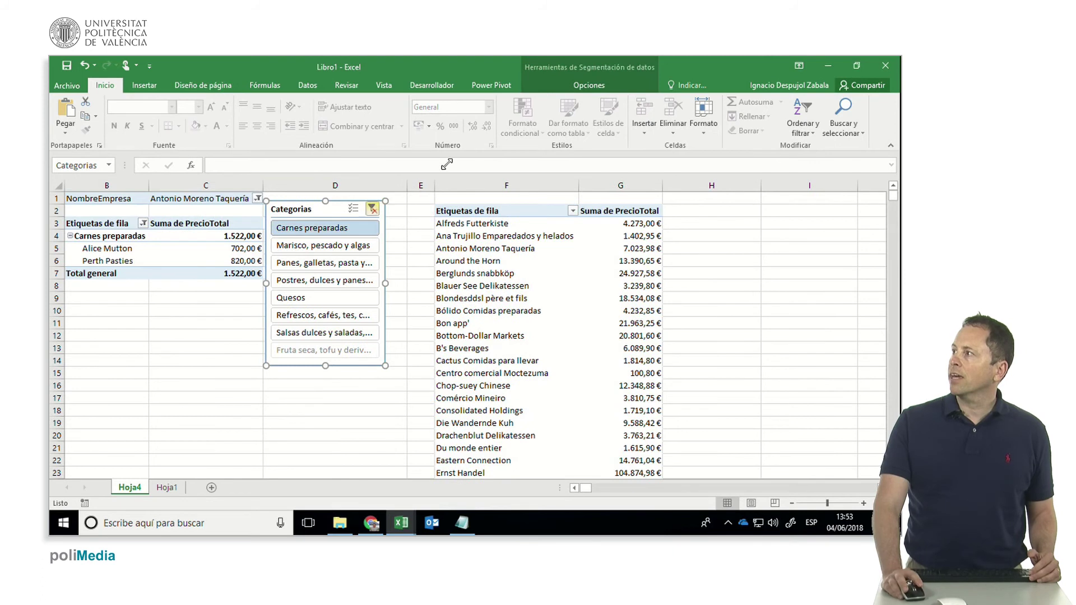
click(585, 85)
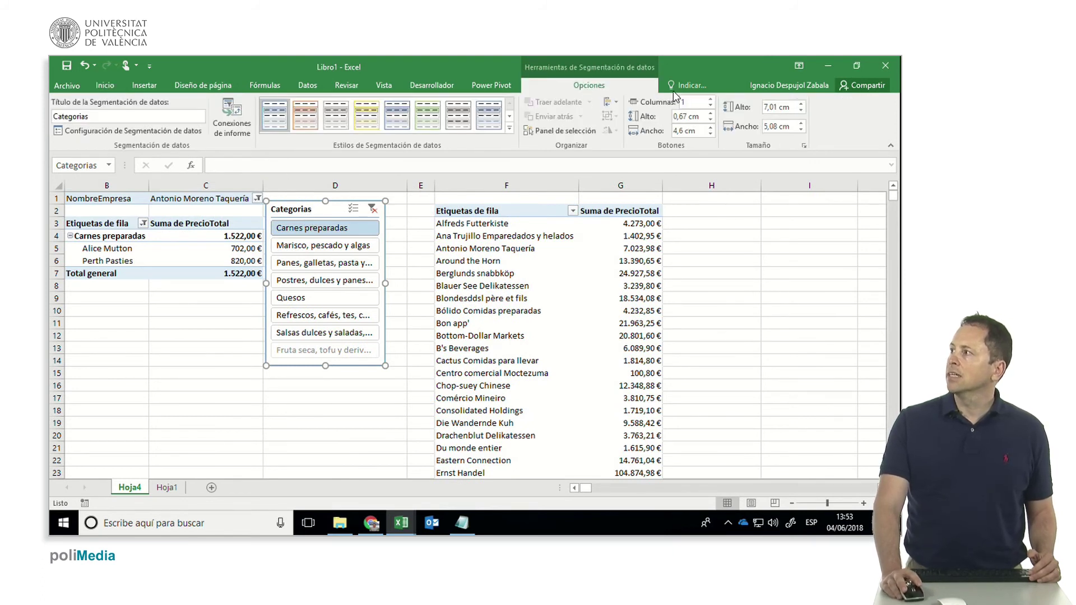
click(227, 120)
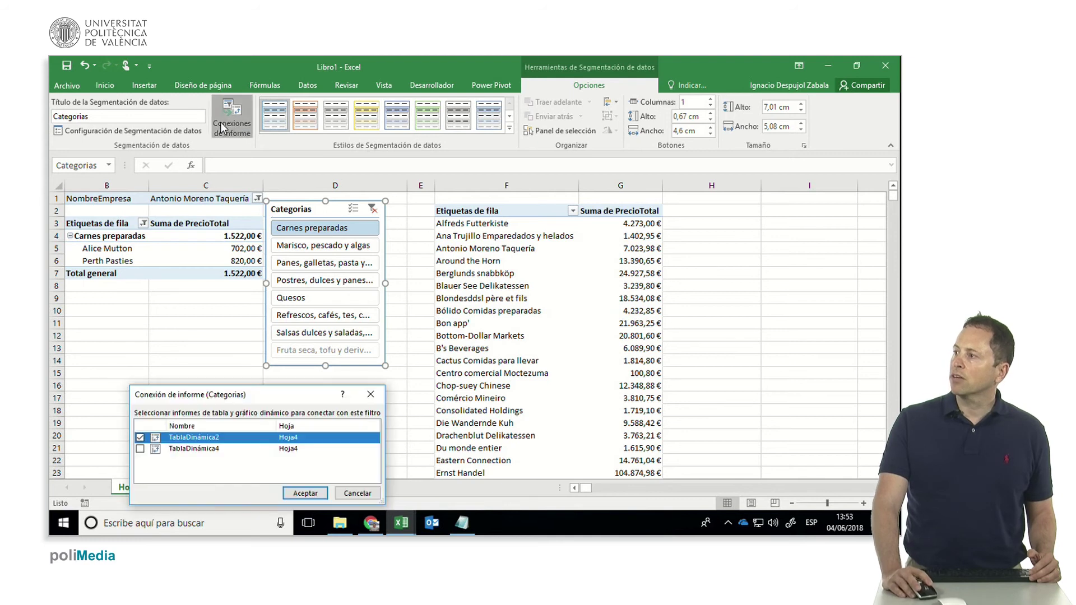
click(139, 448)
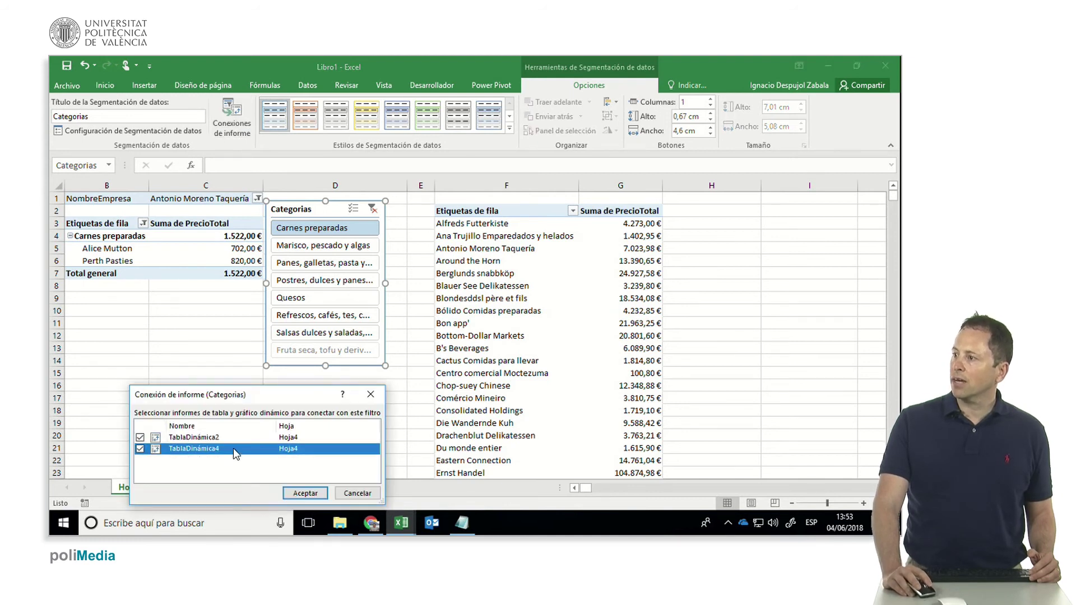
click(306, 493)
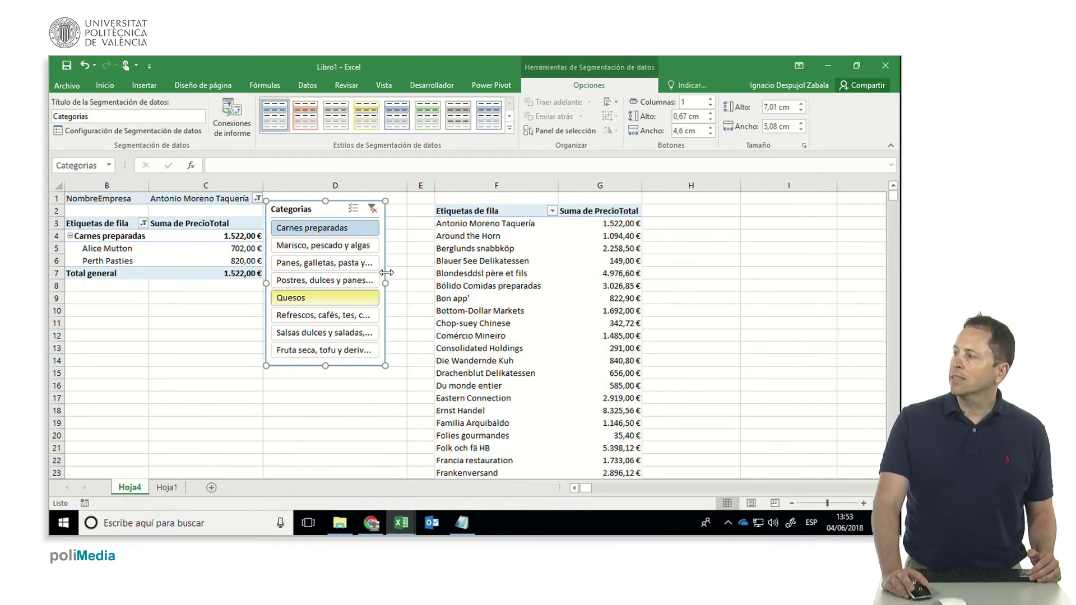
Test the shared slicer with Quesos, ending on Panes, galletas, pasta y cereales, and nudge it right.
click(323, 263)
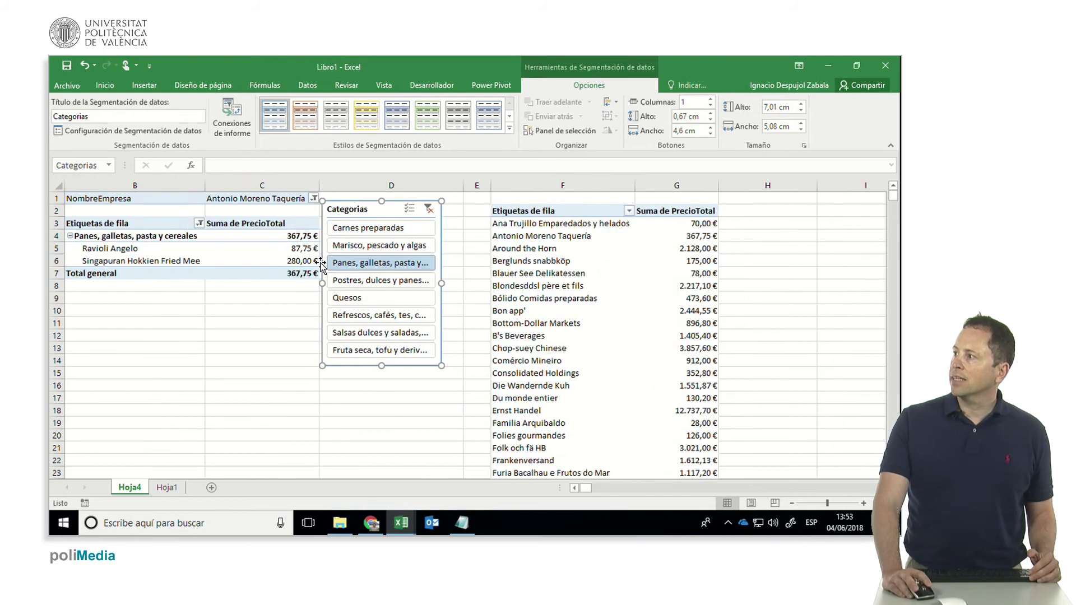
click(364, 297)
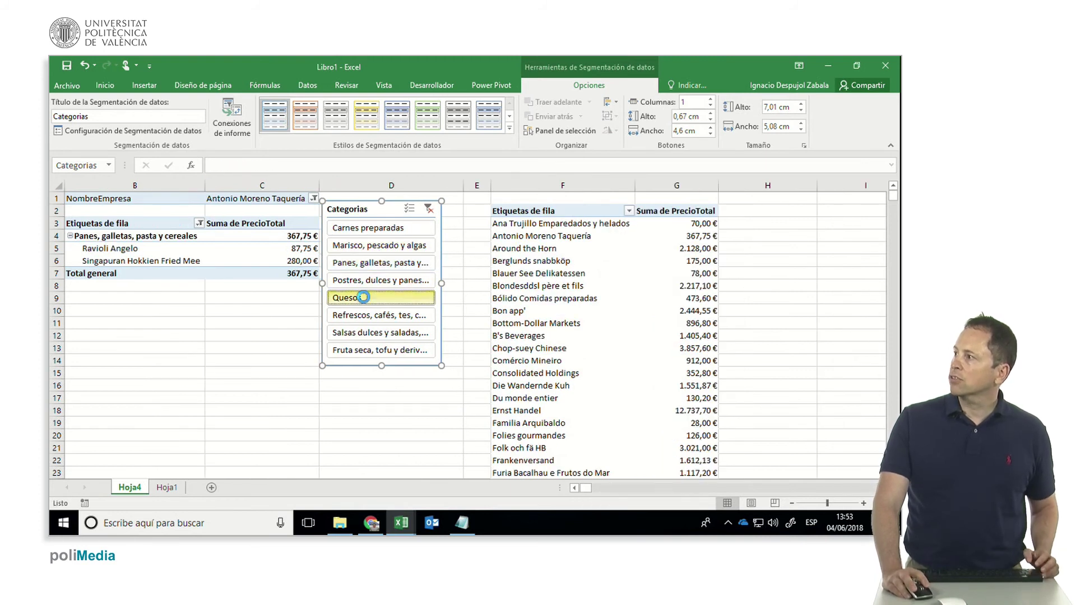
click(353, 263)
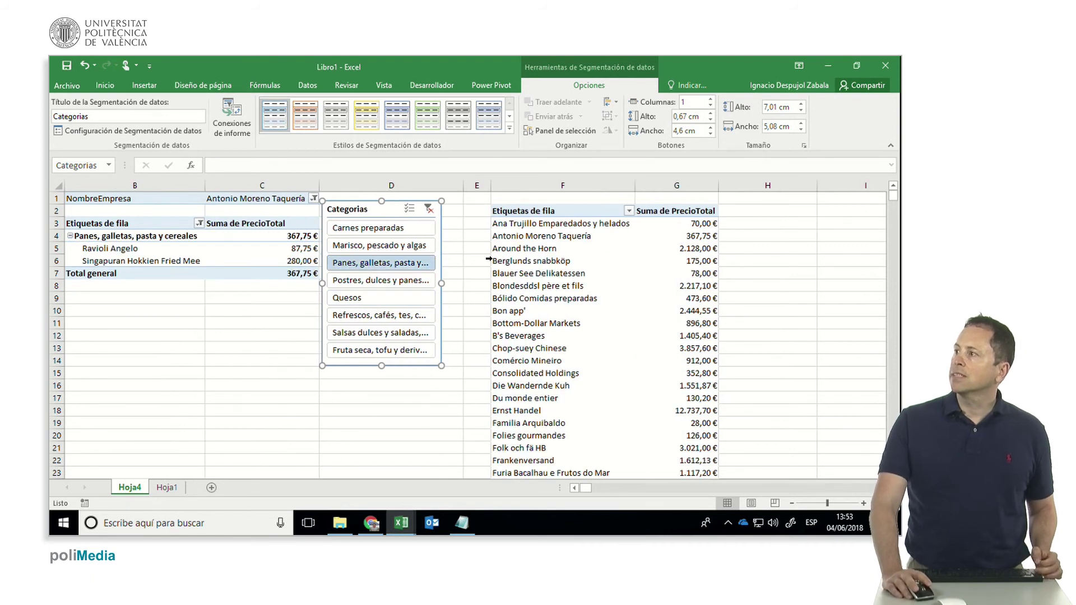
drag(367, 210, 381, 208)
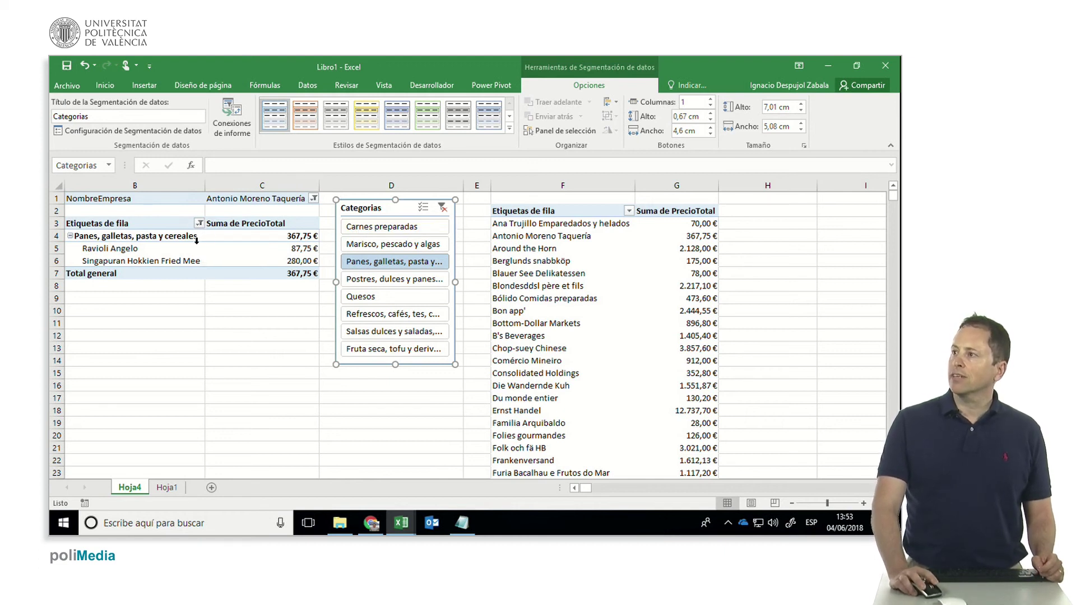
Filter the first pivot's NombreEmpresa to several companies, including Laughing Bacchus Wine Cellars and Königlich Essen.
click(314, 199)
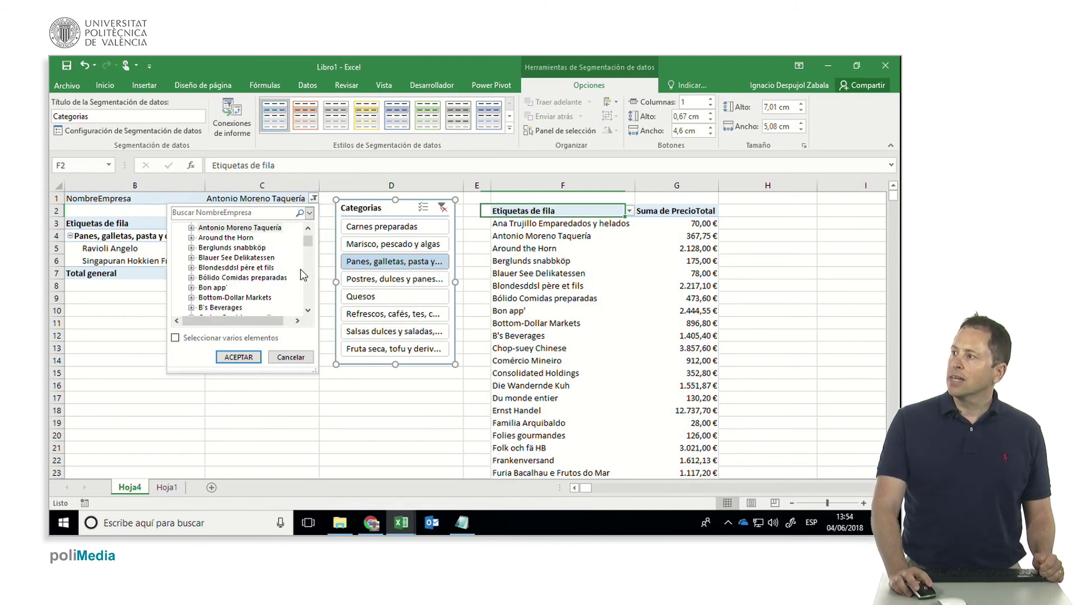
drag(308, 245, 308, 268)
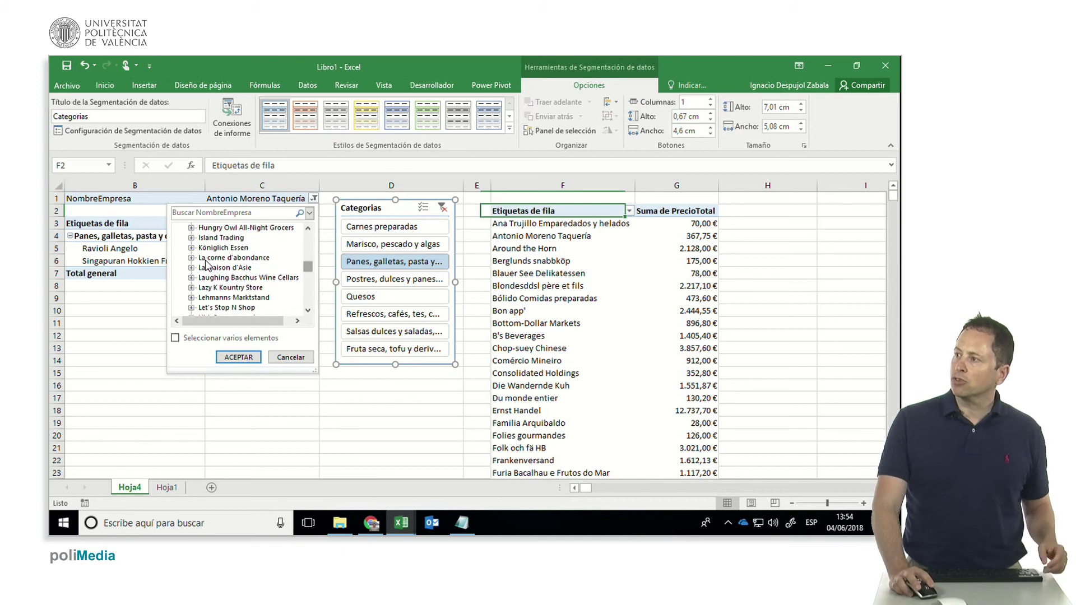
click(205, 258)
click(218, 278)
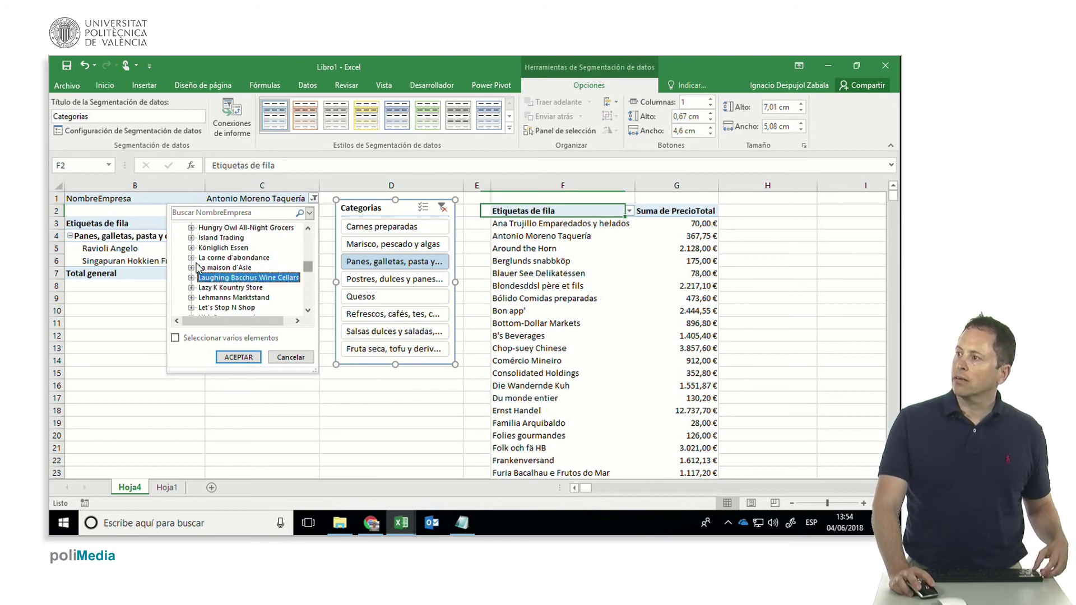
click(176, 338)
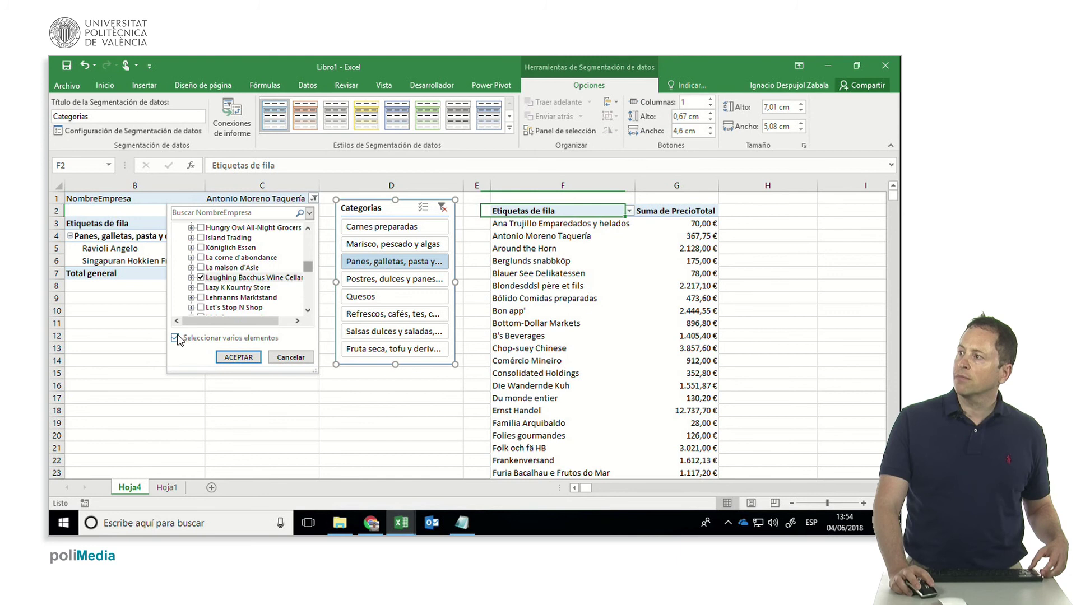
click(204, 248)
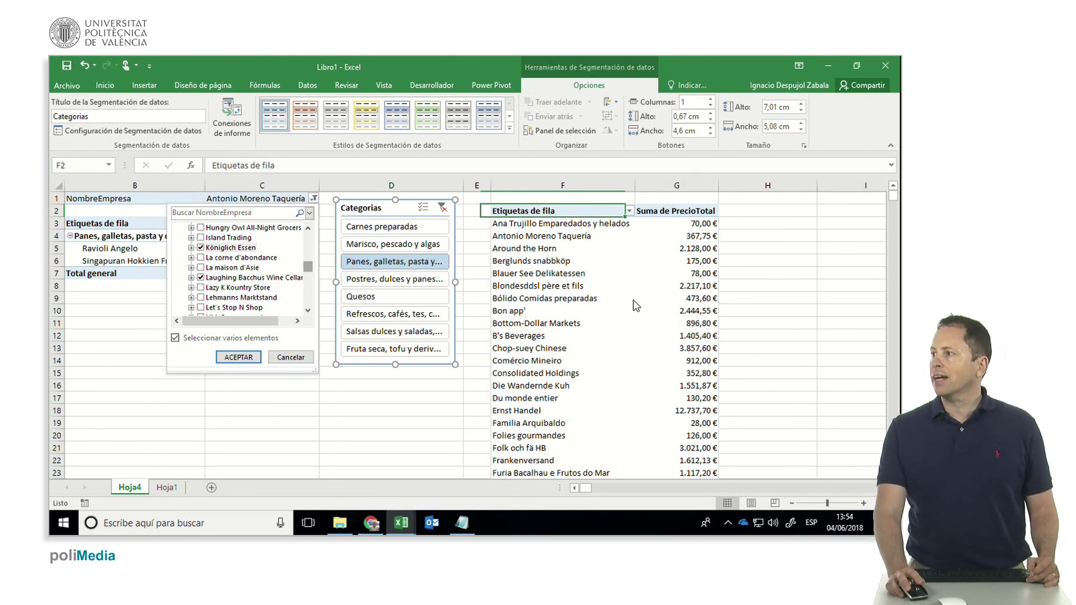
click(238, 357)
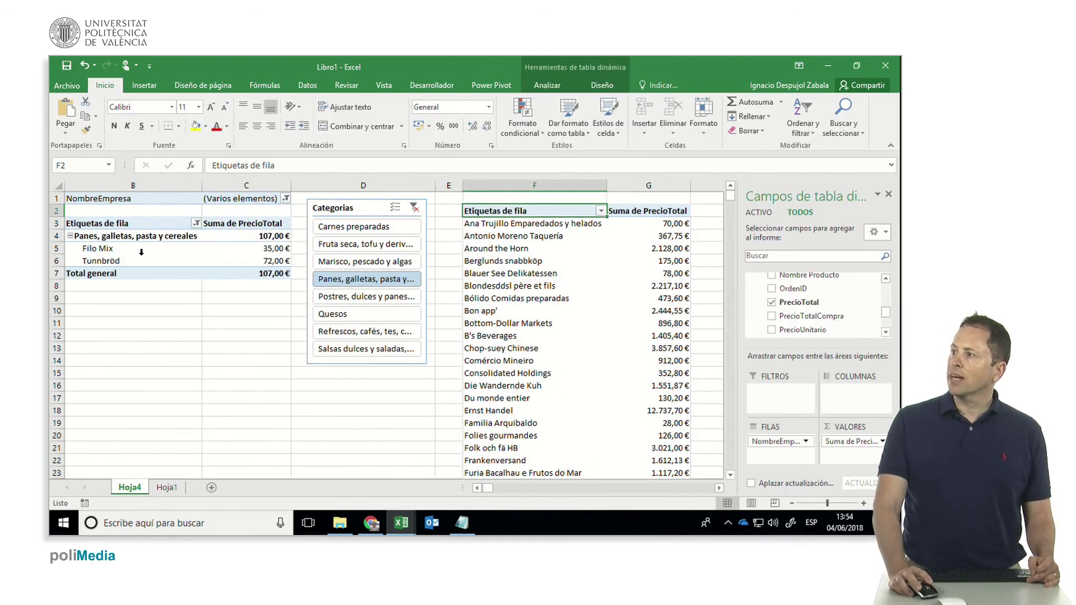